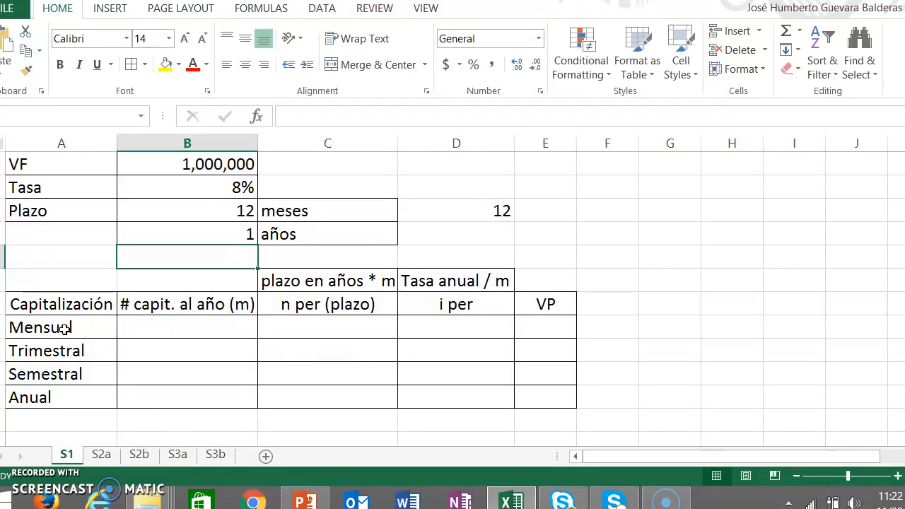
Enter the yearly capitalization counts in column B: 12 for Mensual, 4 for Trimestral, 2 for Semestral and 1 for Anual
{"action": "left_click", "coordinate": [155, 330]}
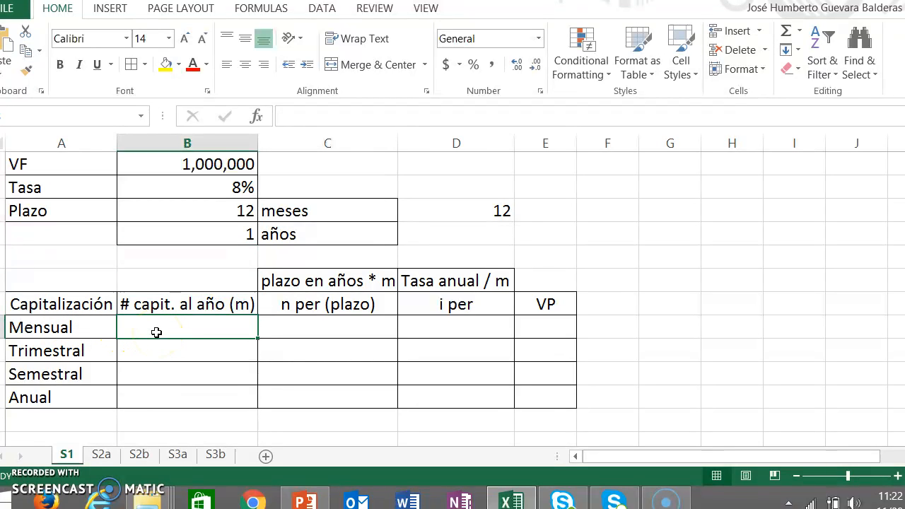
{"action": "type", "text": "12"}
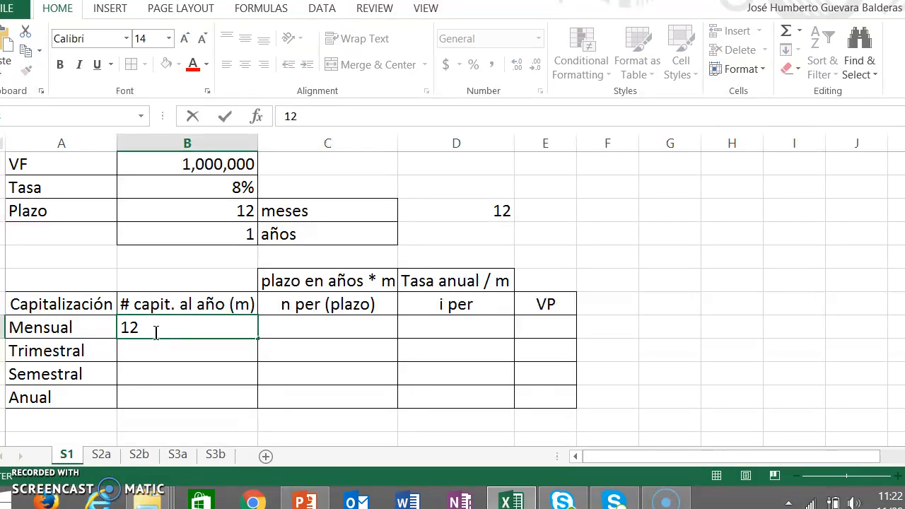
{"action": "key", "text": "Return"}
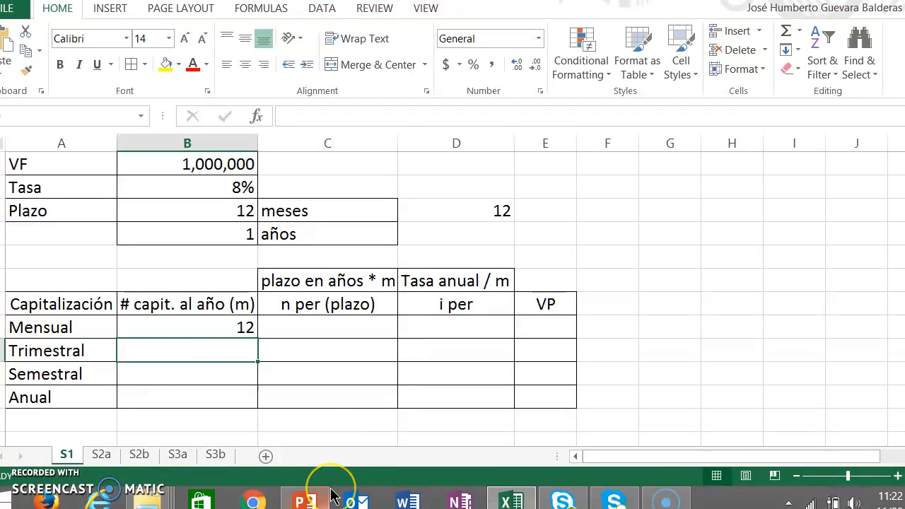
{"action": "mouse_move", "coordinate": [331, 489]}
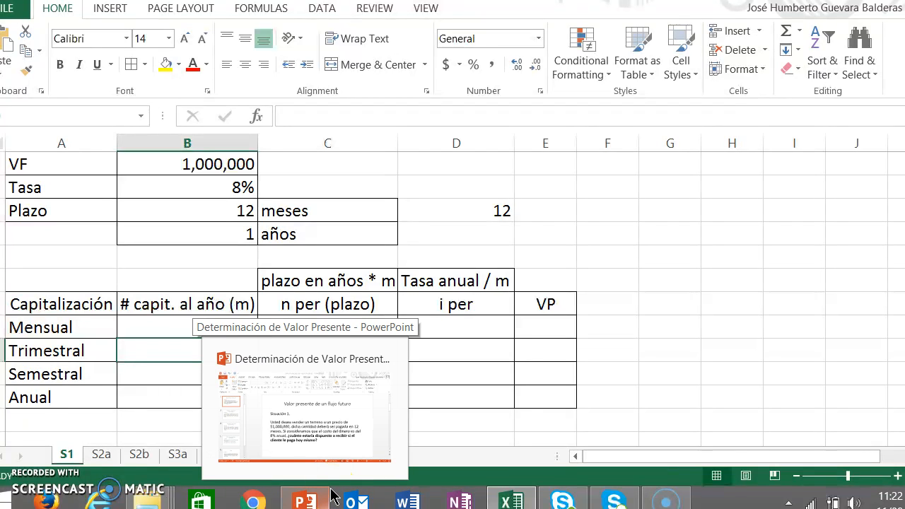
{"action": "type", "text": "4"}
{"action": "key", "text": "Return"}
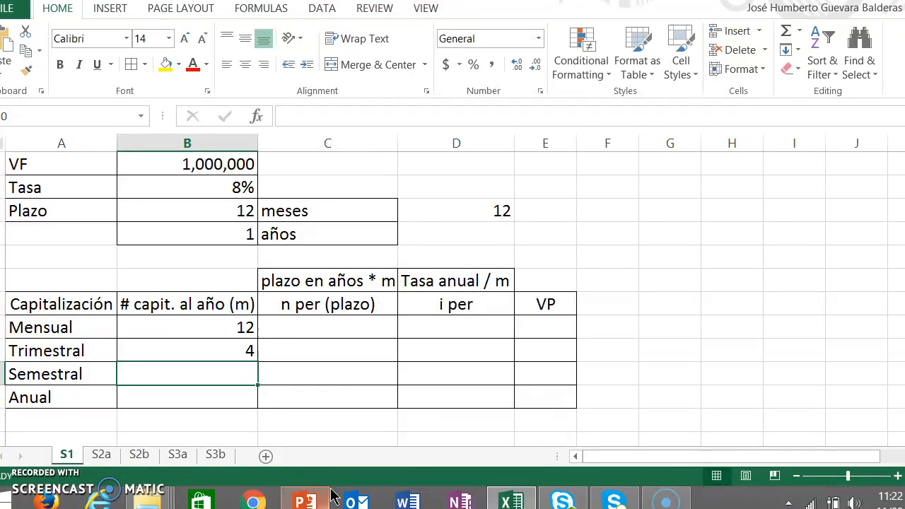
{"action": "type", "text": "2"}
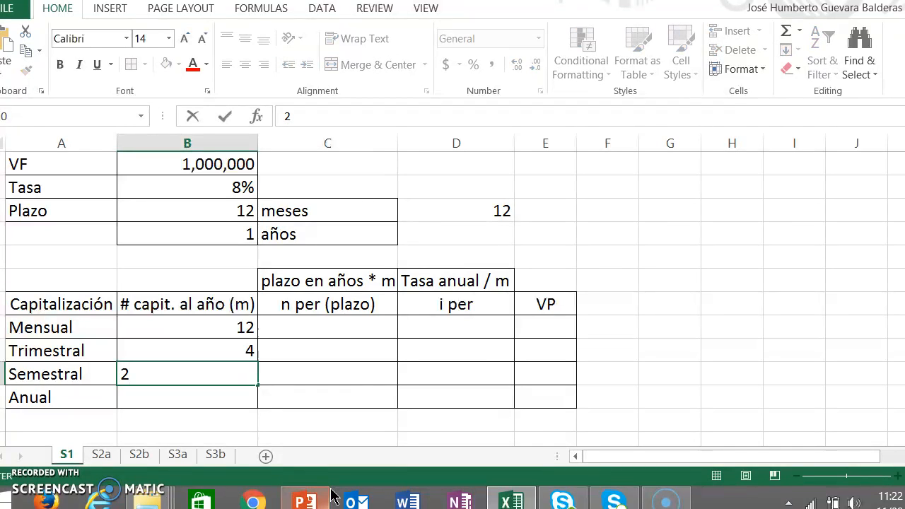
{"action": "key", "text": "Return"}
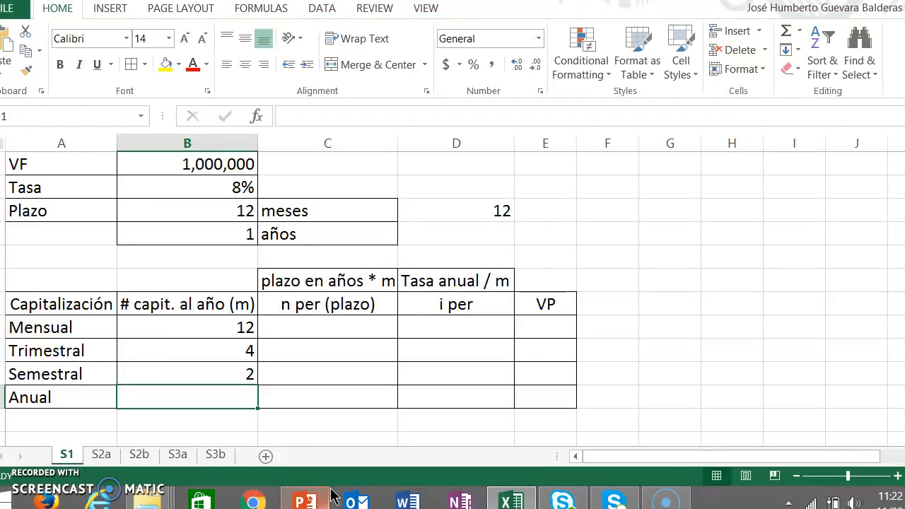
{"action": "type", "text": "1"}
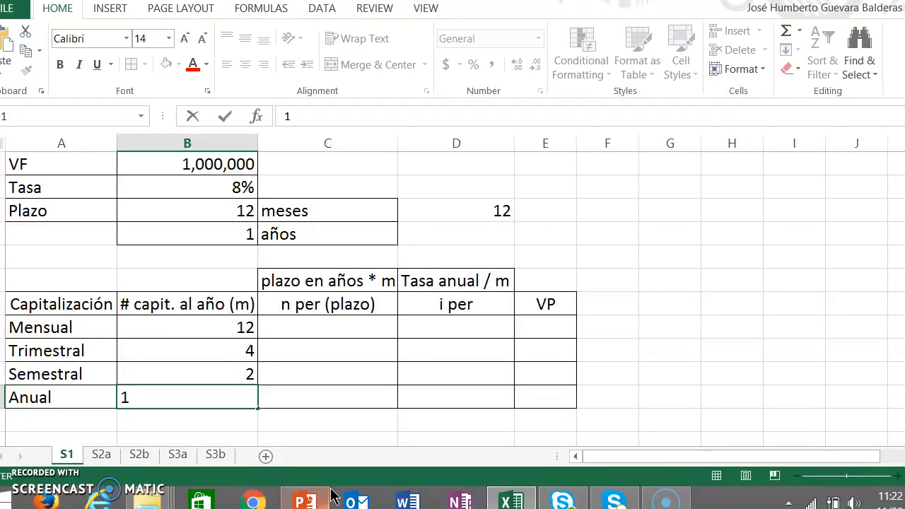
{"action": "key", "text": "Return"}
Centre the four capitalization counts in B8:B11 horizontally
{"action": "key", "text": "Up"}
{"action": "key", "text": "Up"}
{"action": "key", "text": "Up"}
{"action": "key", "text": "Up"}
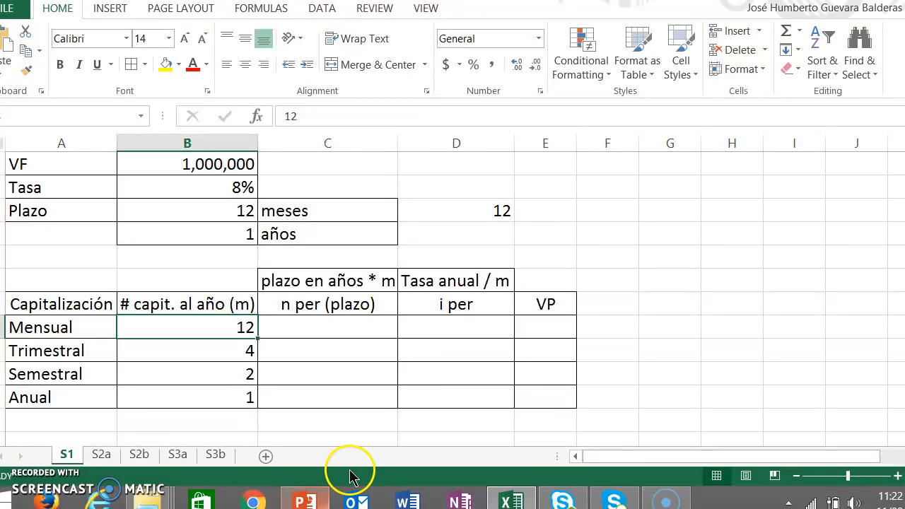
{"action": "left_click_drag", "start_coordinate": [234, 327], "coordinate": [222, 391]}
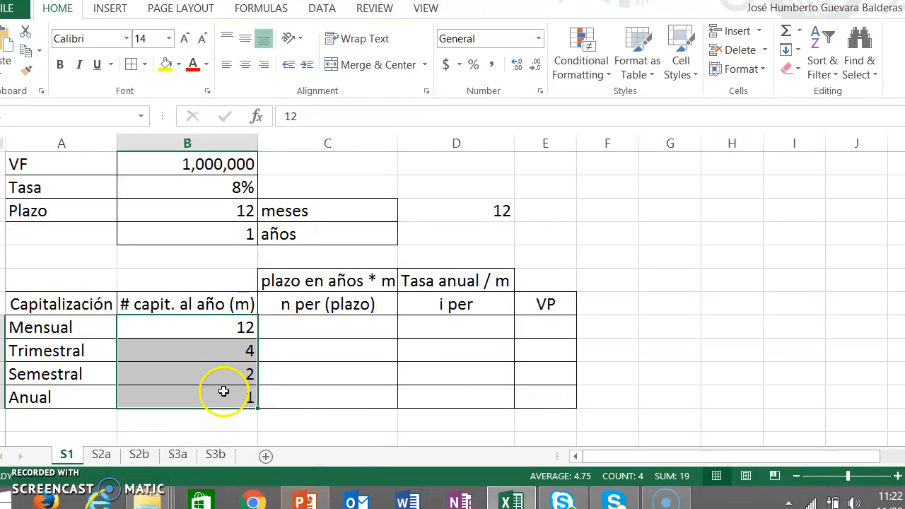
{"action": "left_click", "coordinate": [245, 65]}
Calculate the Mensual periodic rate in D8 with the formula =$B$2/B8, keeping the annual rate reference absolute
{"action": "left_click", "coordinate": [314, 326]}
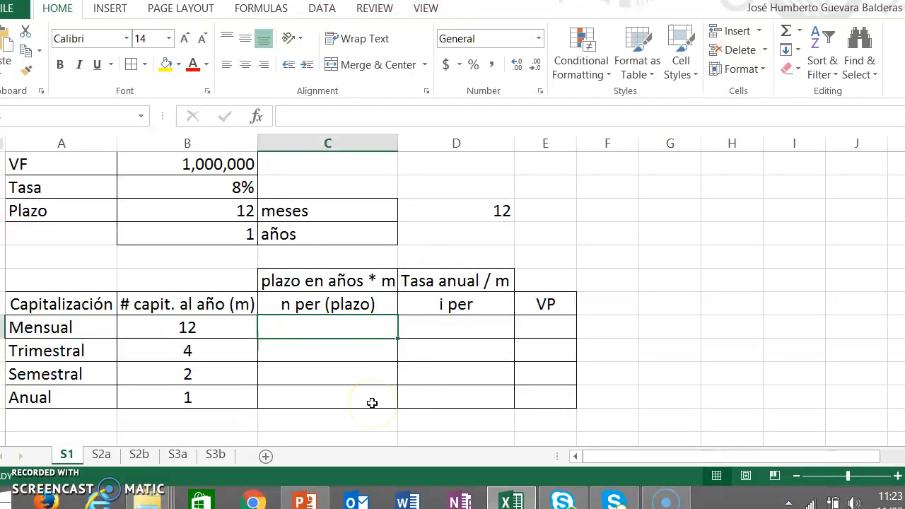
{"action": "type", "text": "="}
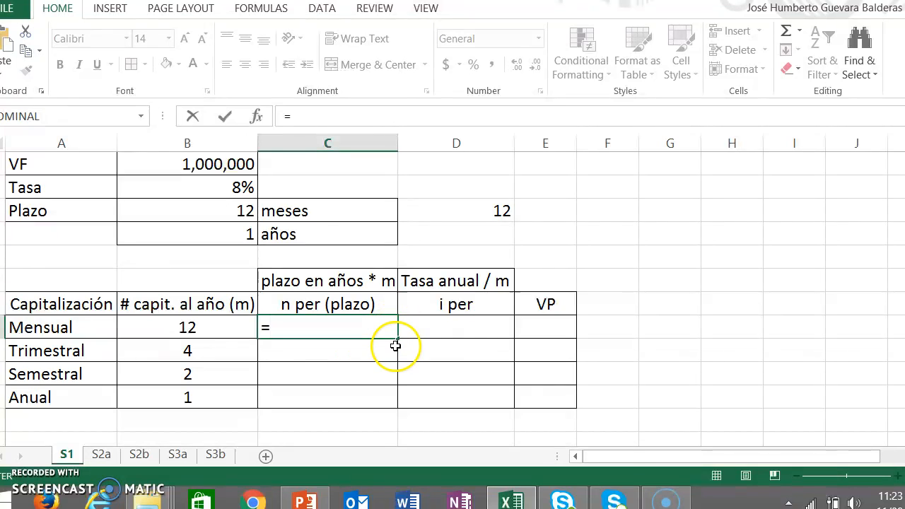
{"action": "left_click", "coordinate": [434, 327]}
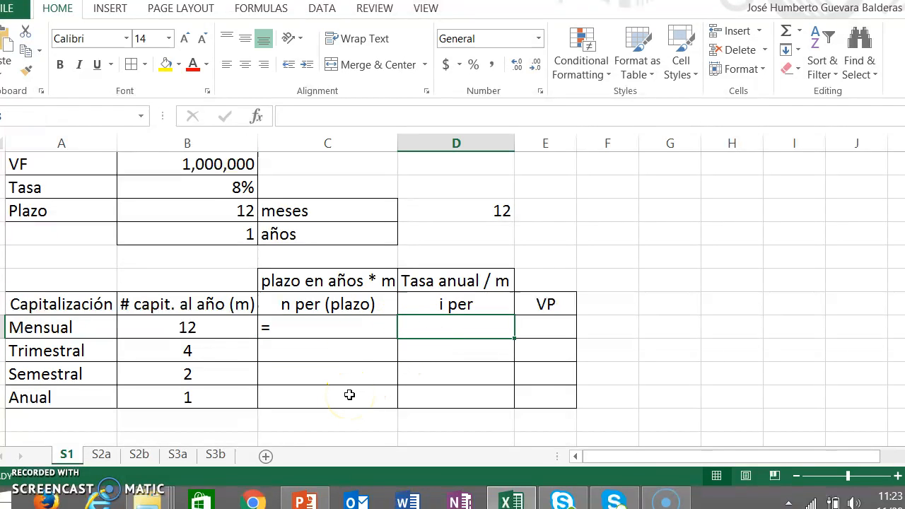
{"action": "type", "text": "="}
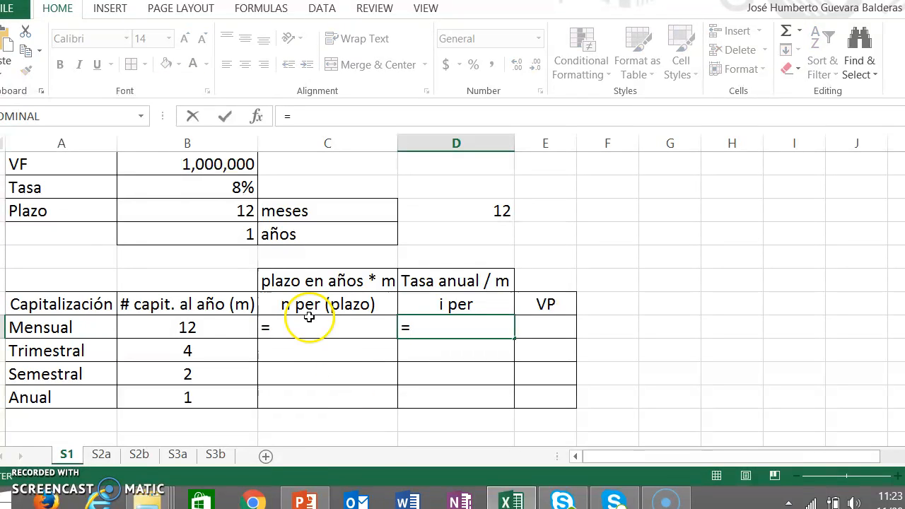
{"action": "left_click", "coordinate": [240, 187]}
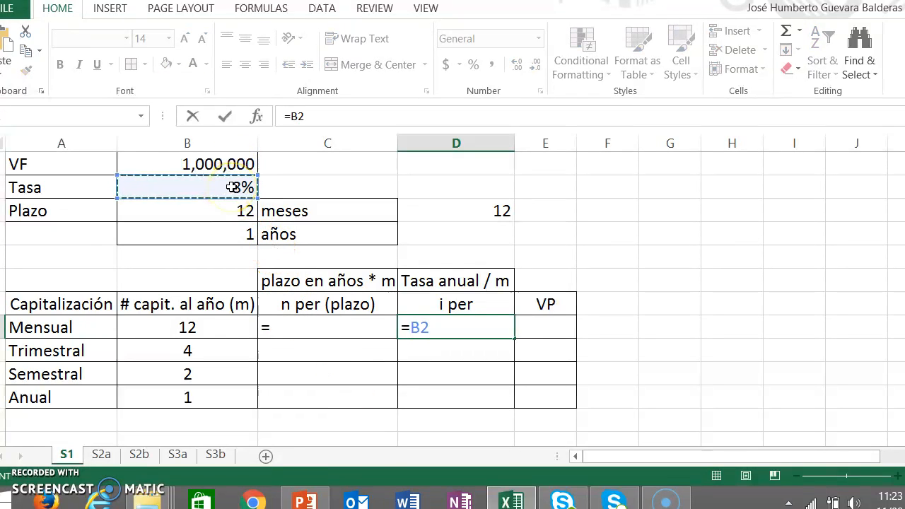
{"action": "key", "text": "F4"}
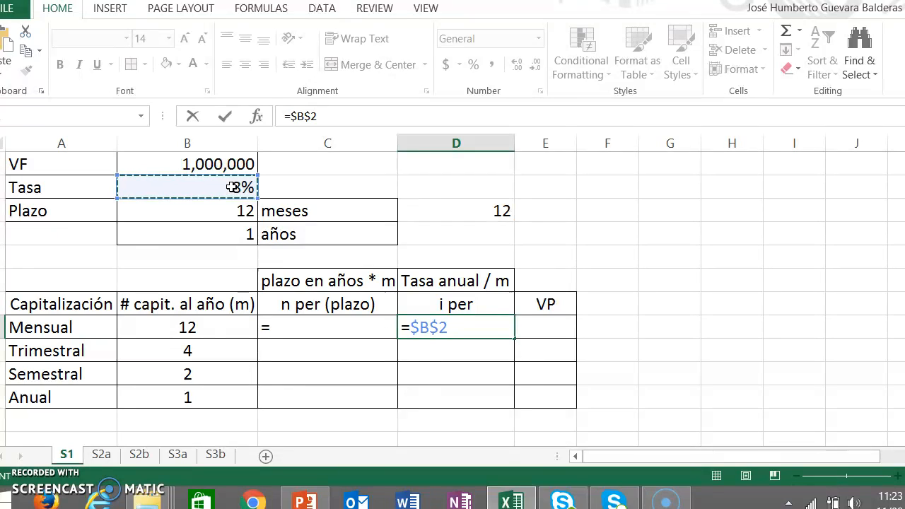
{"action": "type", "text": "/"}
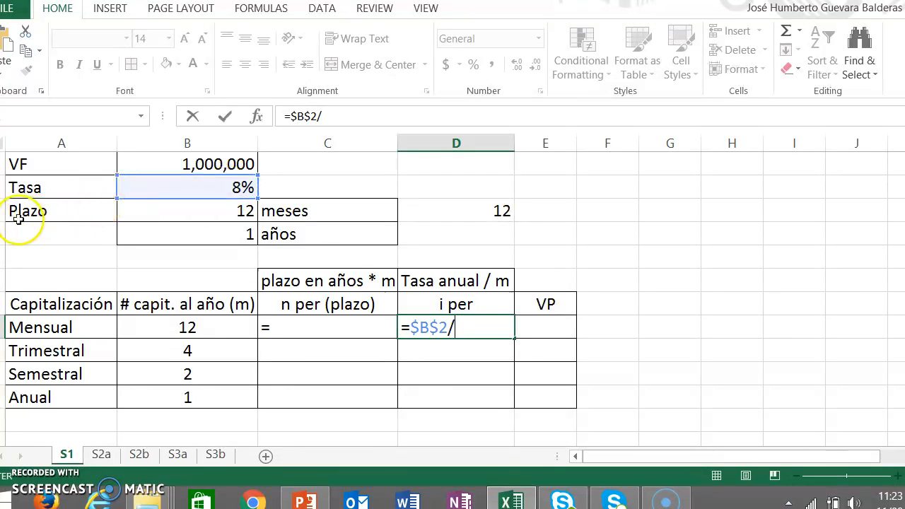
{"action": "left_click", "coordinate": [111, 303]}
{"action": "left_click", "coordinate": [182, 325]}
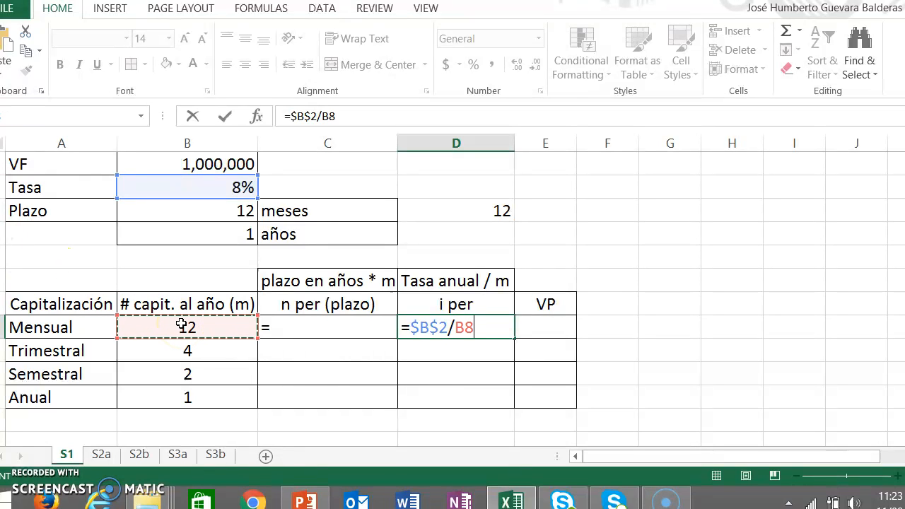
{"action": "key", "text": "Return"}
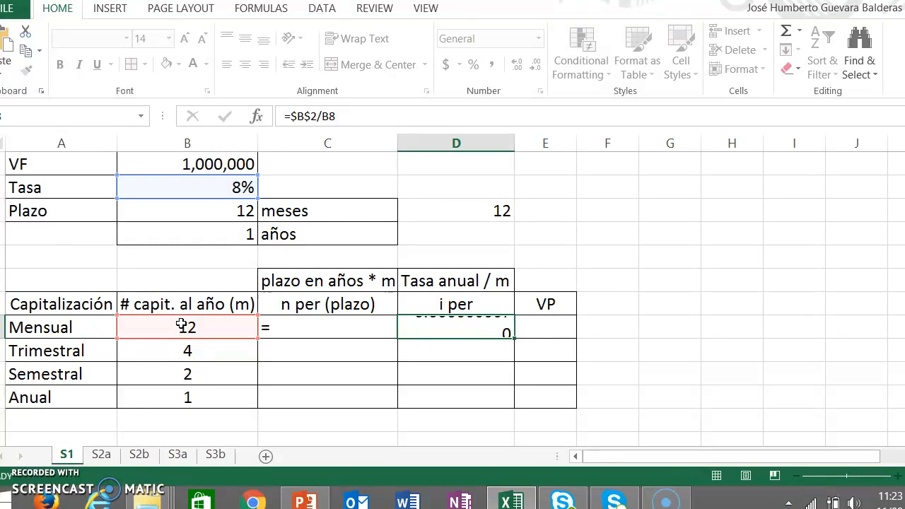
Format the Mensual periodic rate in D8 as a percentage with four decimals
{"action": "key", "text": "Up"}
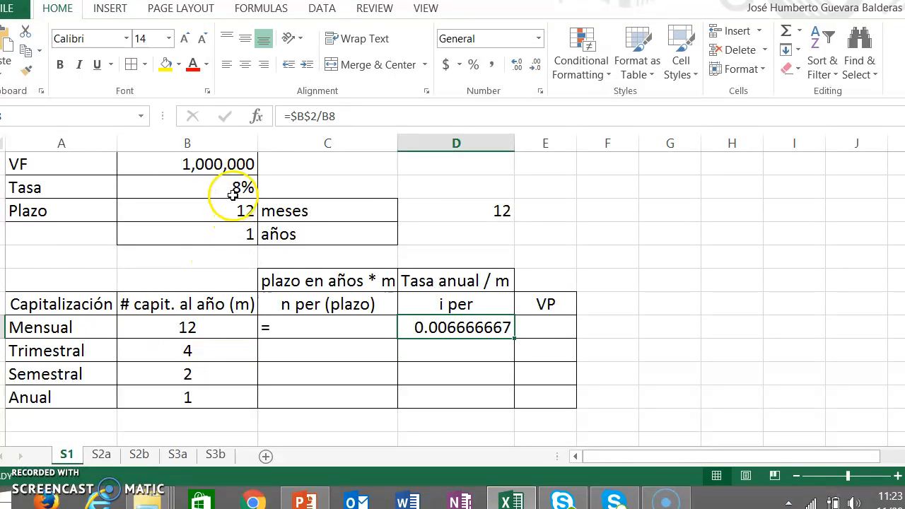
{"action": "left_click", "coordinate": [474, 67]}
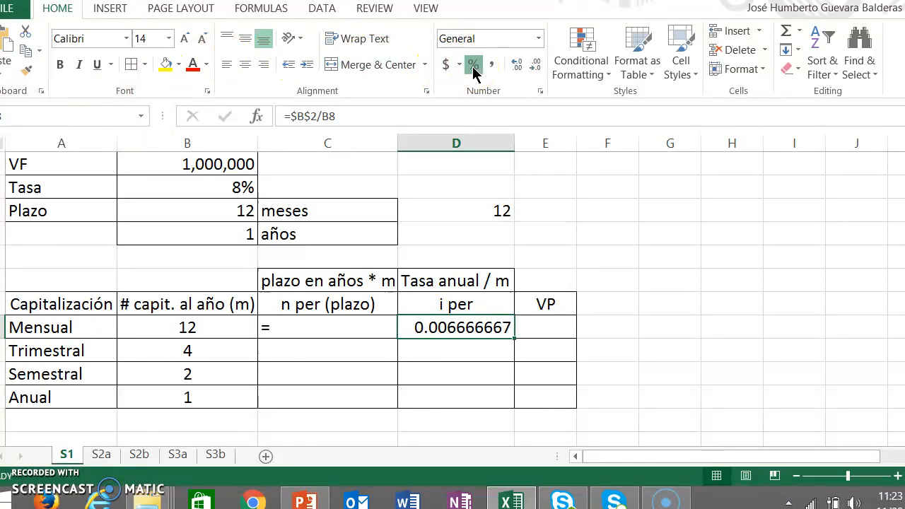
{"action": "left_click", "coordinate": [519, 69]}
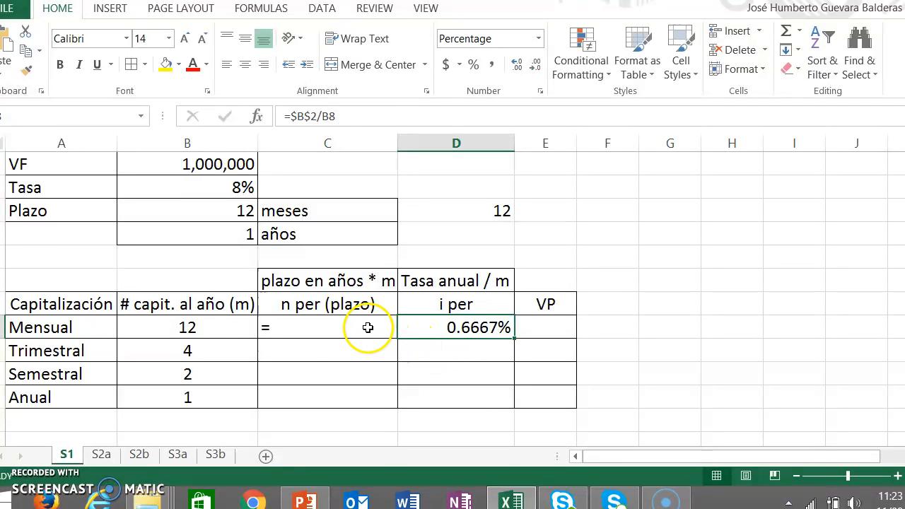
Calculate the Mensual number of periods in C8 with the formula =$B$4*B8, keeping the term in years absolute
{"action": "left_click", "coordinate": [368, 327]}
{"action": "type", "text": "="}
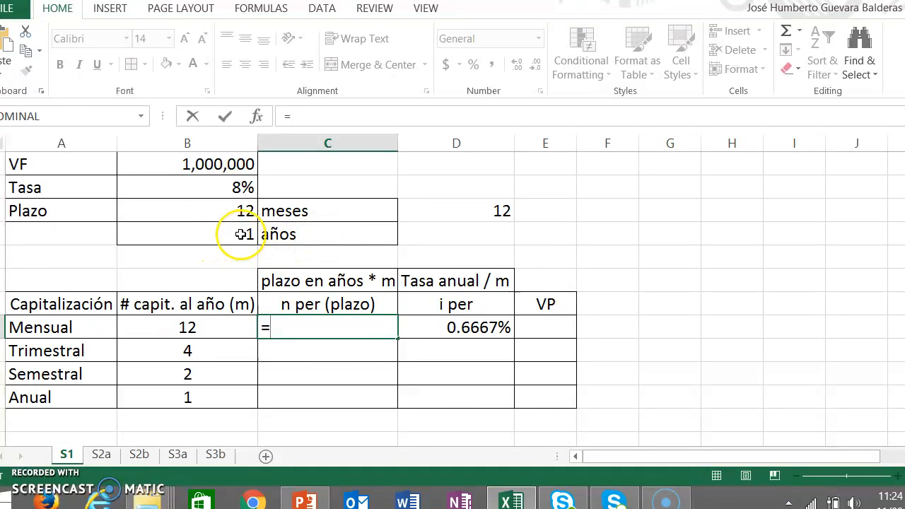
{"action": "left_click", "coordinate": [241, 234]}
{"action": "key", "text": "F4"}
{"action": "type", "text": "*"}
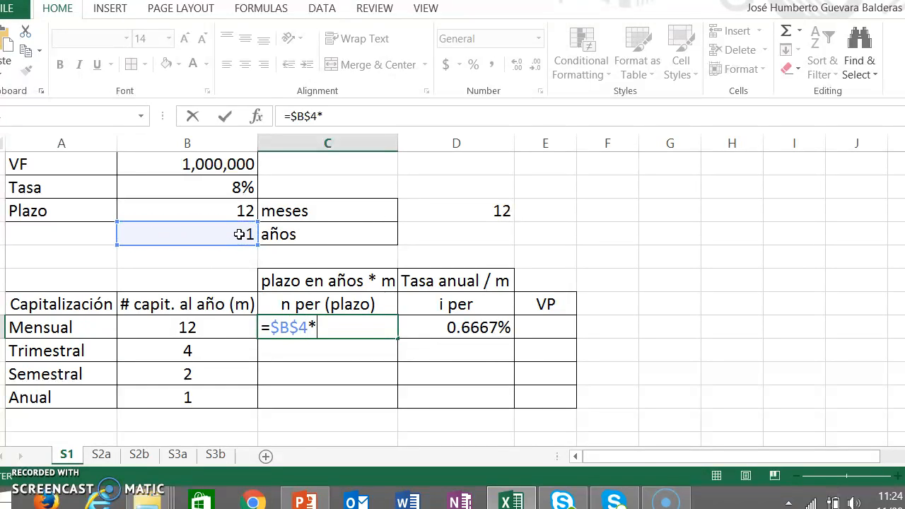
{"action": "left_click", "coordinate": [192, 327]}
{"action": "key", "text": "Return"}
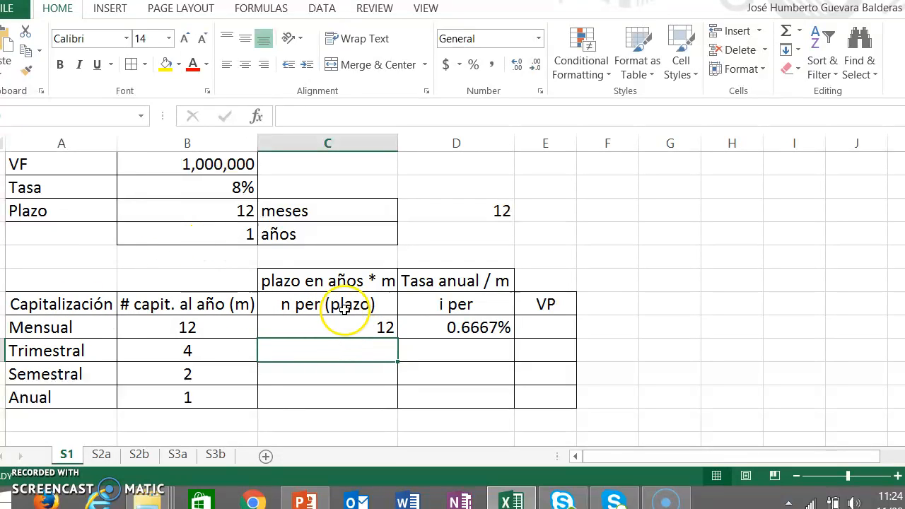
Centre the Mensual n per and i per values in C8:D8 and widen the VP column E
{"action": "left_click_drag", "start_coordinate": [364, 325], "coordinate": [442, 318]}
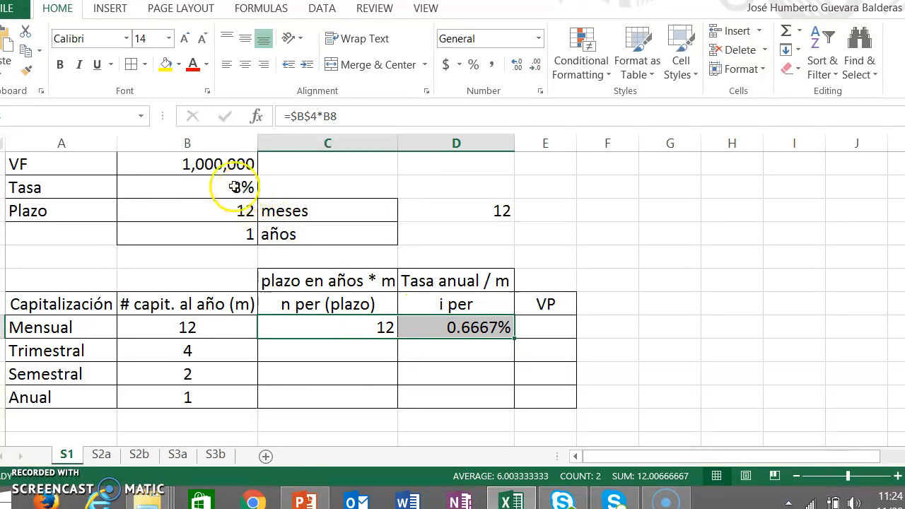
{"action": "left_click", "coordinate": [245, 65]}
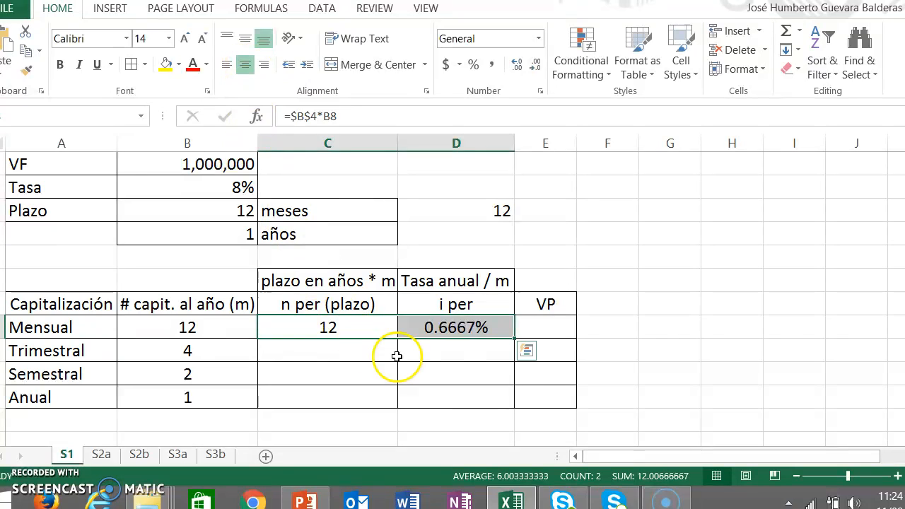
{"action": "left_click", "coordinate": [453, 349]}
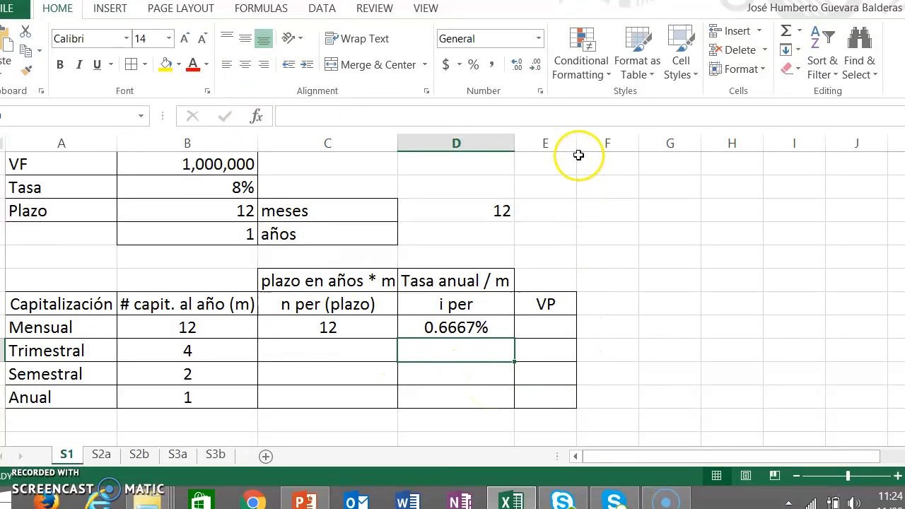
{"action": "left_click_drag", "start_coordinate": [580, 142], "coordinate": [625, 166]}
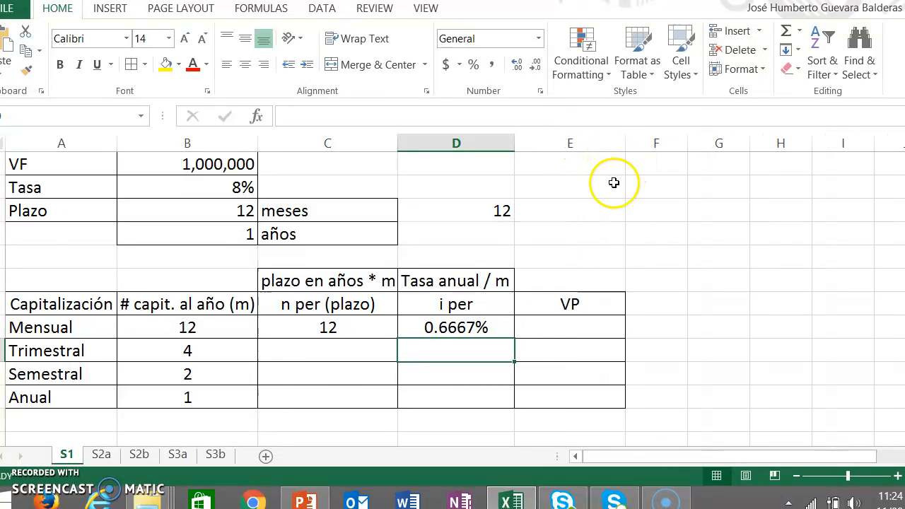
Insert the financial function PV in the Mensual VP cell E8
{"action": "left_click", "coordinate": [557, 327]}
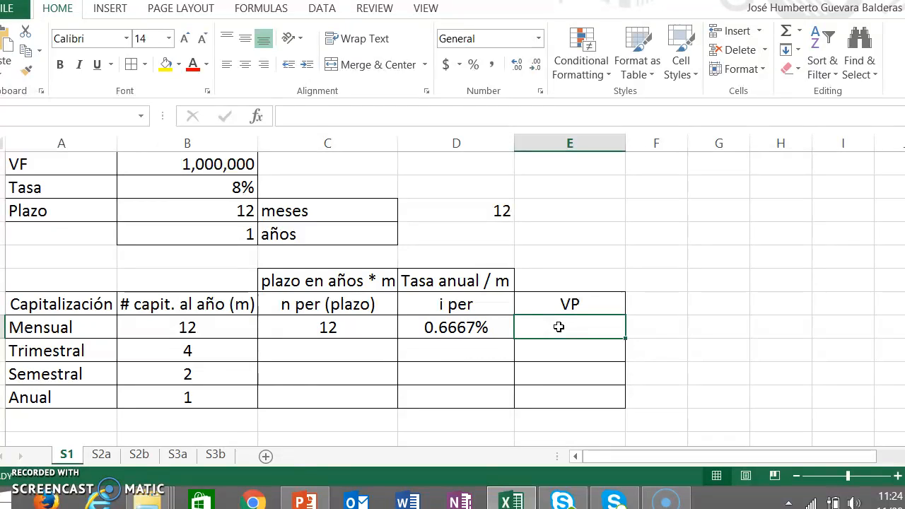
{"action": "left_click", "coordinate": [276, 10]}
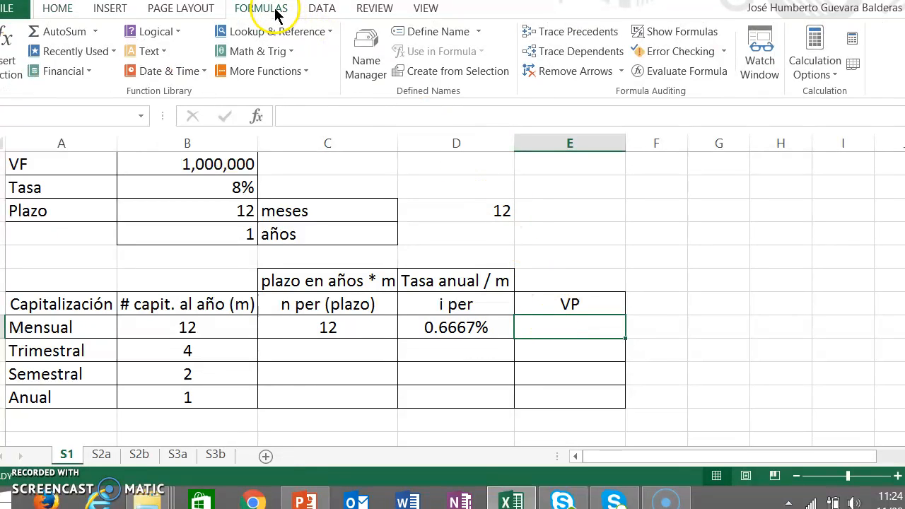
{"action": "left_click", "coordinate": [65, 71]}
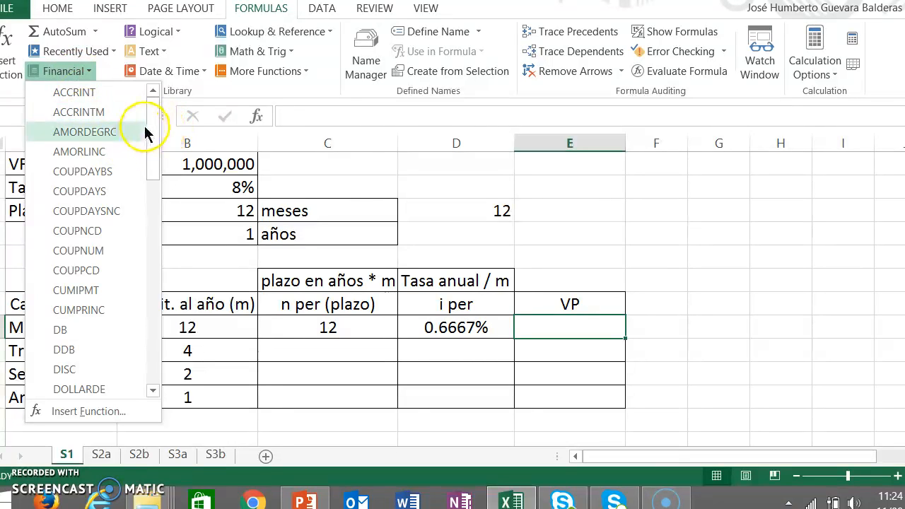
{"action": "left_click_drag", "start_coordinate": [151, 121], "coordinate": [149, 210]}
{"action": "left_click_drag", "start_coordinate": [148, 221], "coordinate": [145, 283]}
{"action": "left_click", "coordinate": [61, 299]}
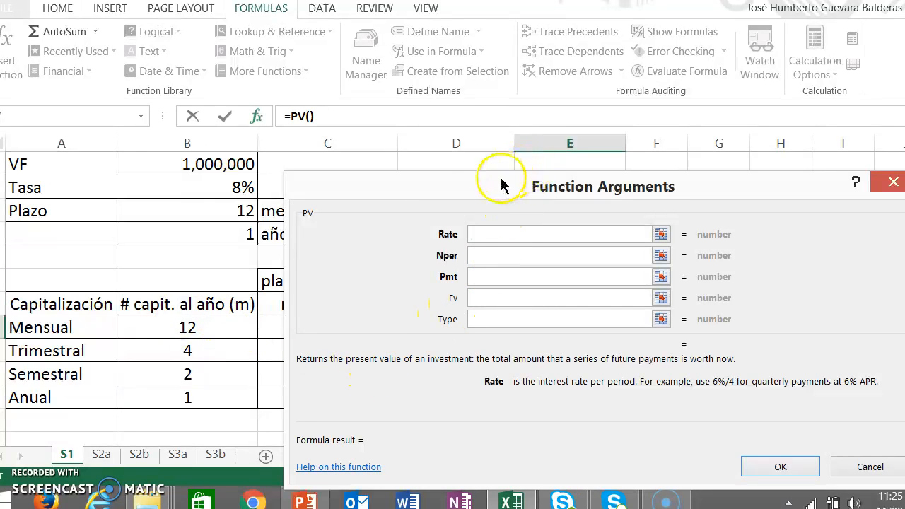
Set the PV function's Rate to the Mensual periodic rate D8 and its Nper to the number of periods C8
{"action": "left_click_drag", "start_coordinate": [465, 189], "coordinate": [380, 367]}
{"action": "left_click", "coordinate": [399, 411]}
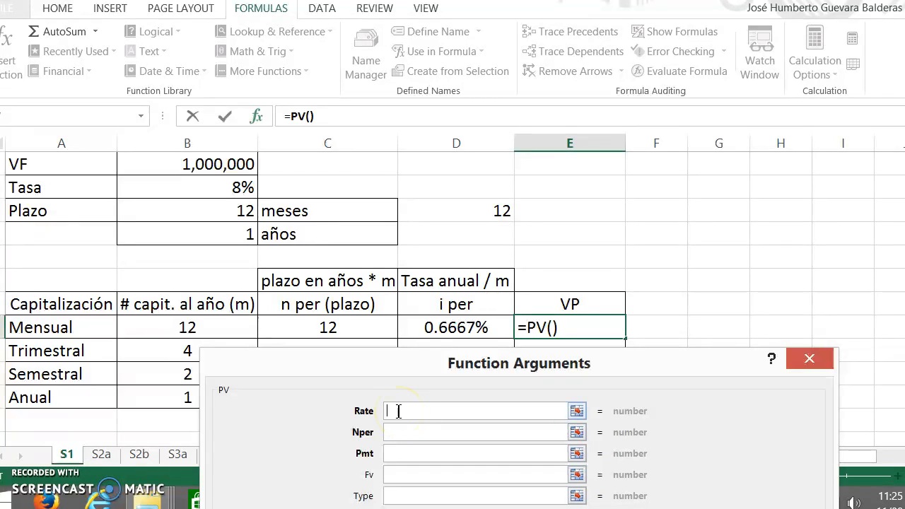
{"action": "left_click", "coordinate": [446, 329]}
{"action": "left_click", "coordinate": [447, 327]}
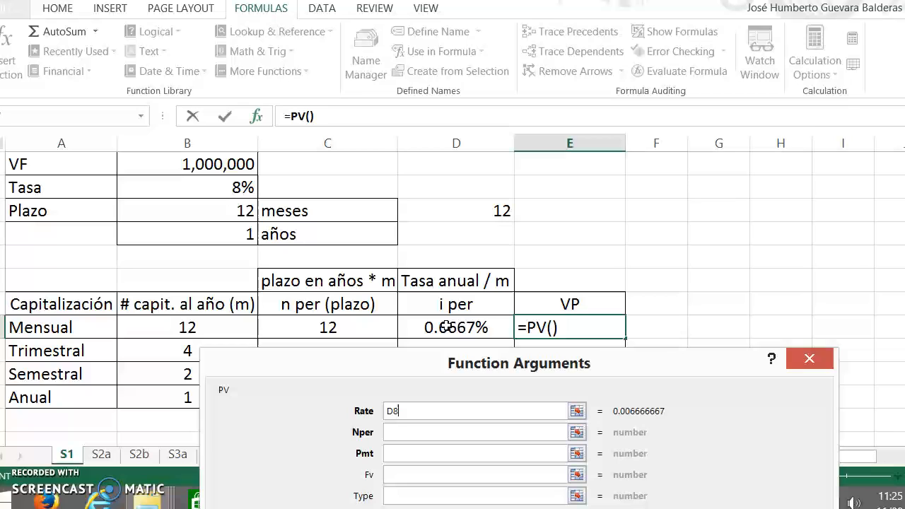
{"action": "left_click", "coordinate": [417, 431]}
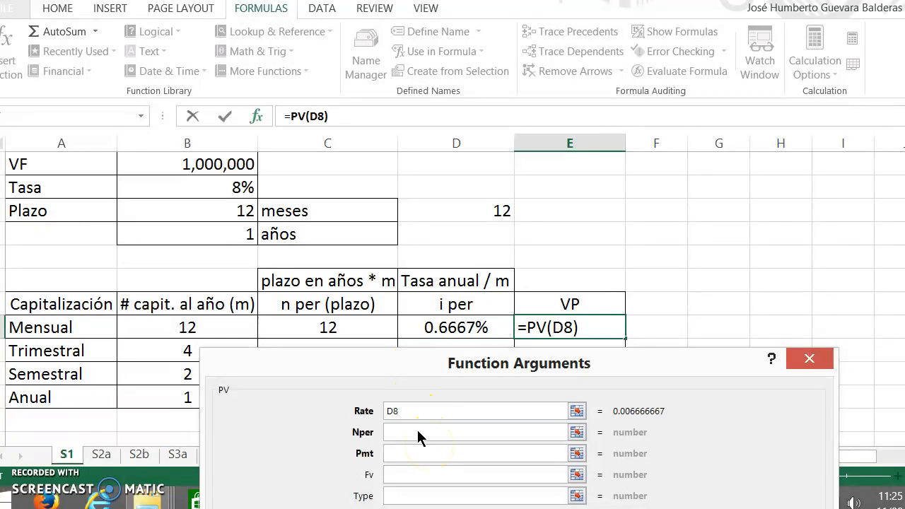
{"action": "left_click", "coordinate": [344, 329]}
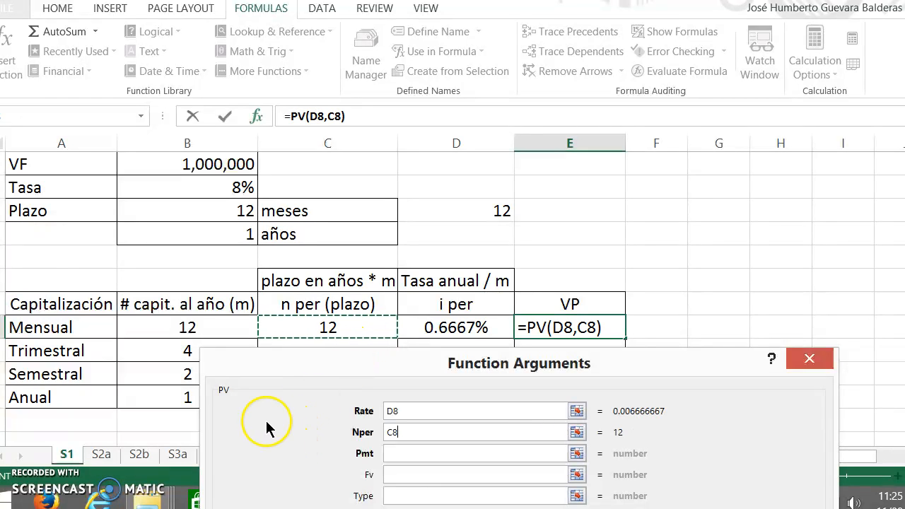
Leave Pmt empty and set Fv to the VF amount as the absolute reference $B$1
{"action": "left_click", "coordinate": [405, 455]}
{"action": "left_click", "coordinate": [398, 475]}
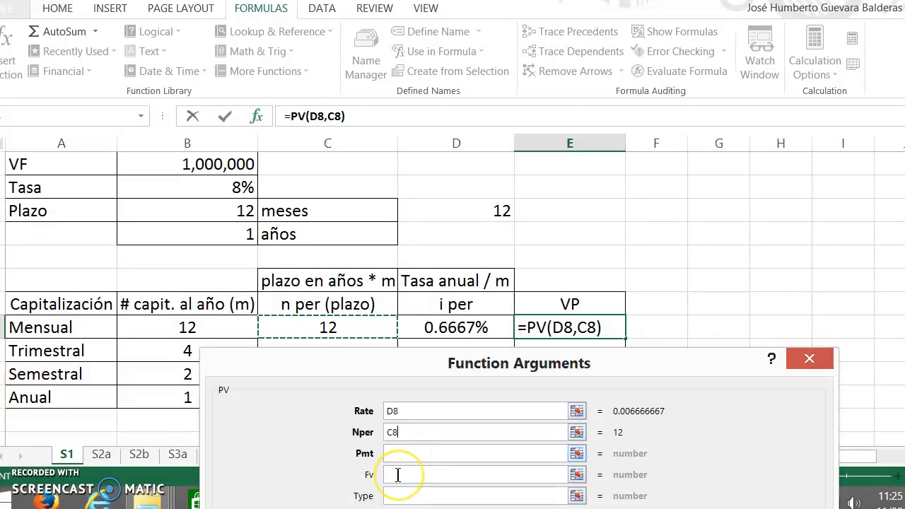
{"action": "left_click", "coordinate": [398, 475]}
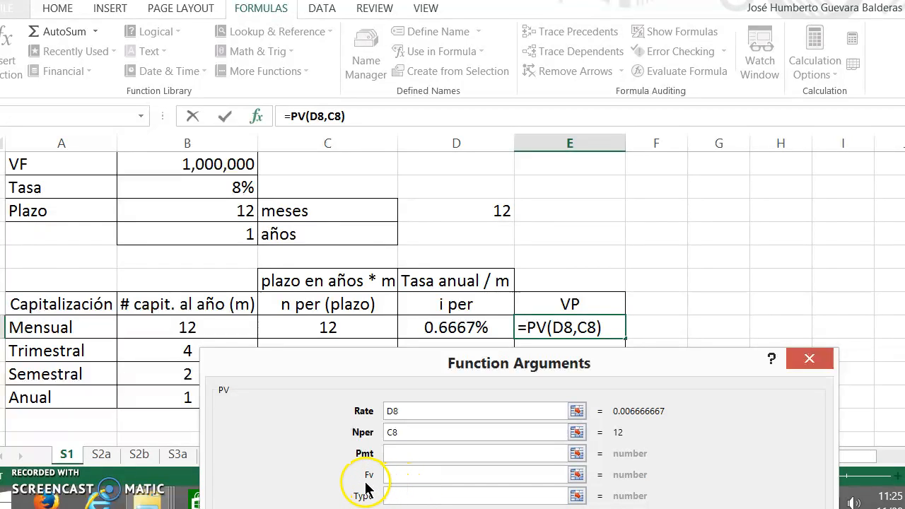
{"action": "left_click", "coordinate": [238, 164]}
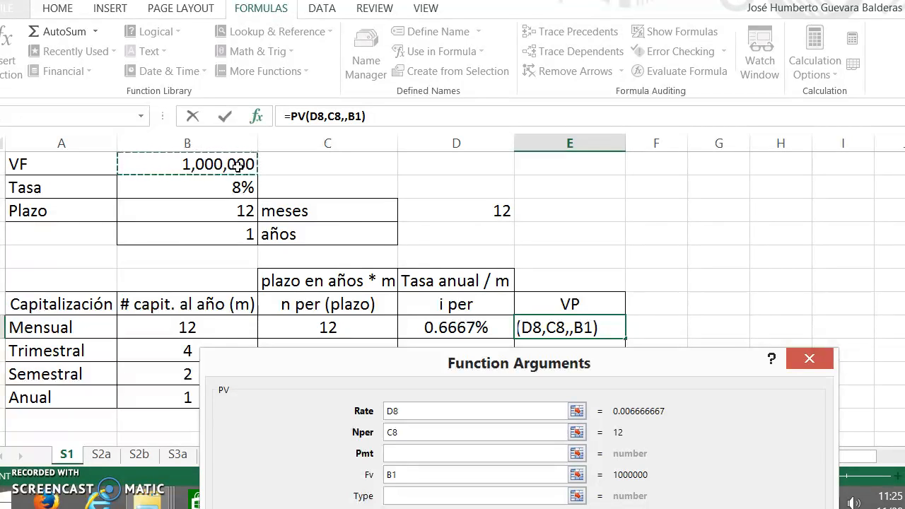
{"action": "key", "text": "F4"}
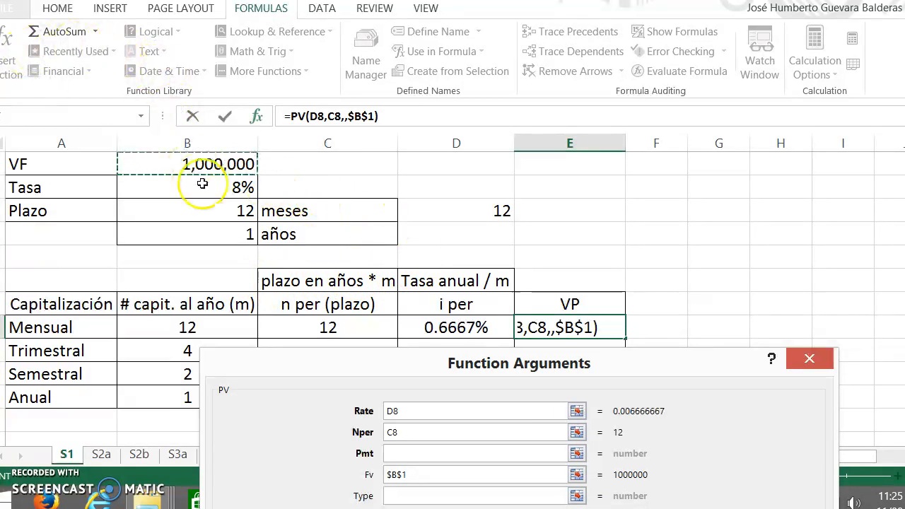
Change Fv to the negative reference -$B$1 and accept the PV function in the Mensual VP cell
{"action": "left_click_drag", "start_coordinate": [583, 372], "coordinate": [549, 140]}
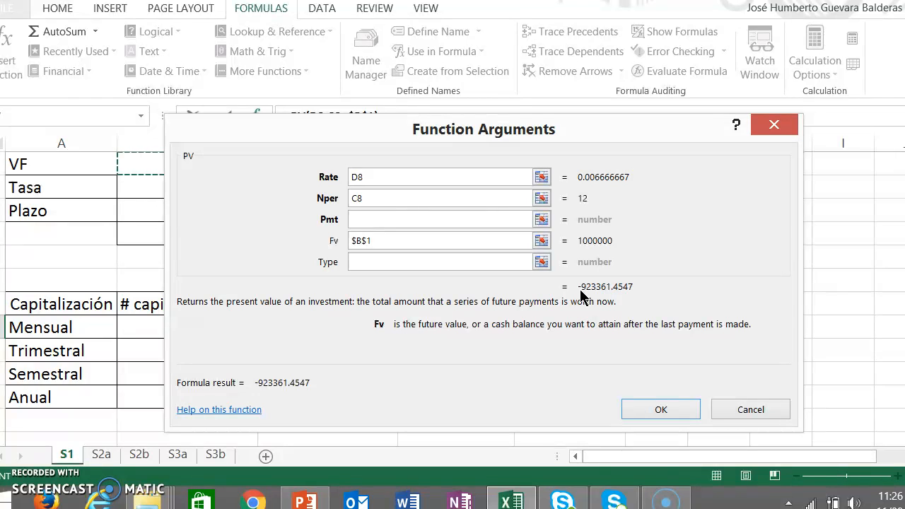
{"action": "left_click", "coordinate": [353, 241]}
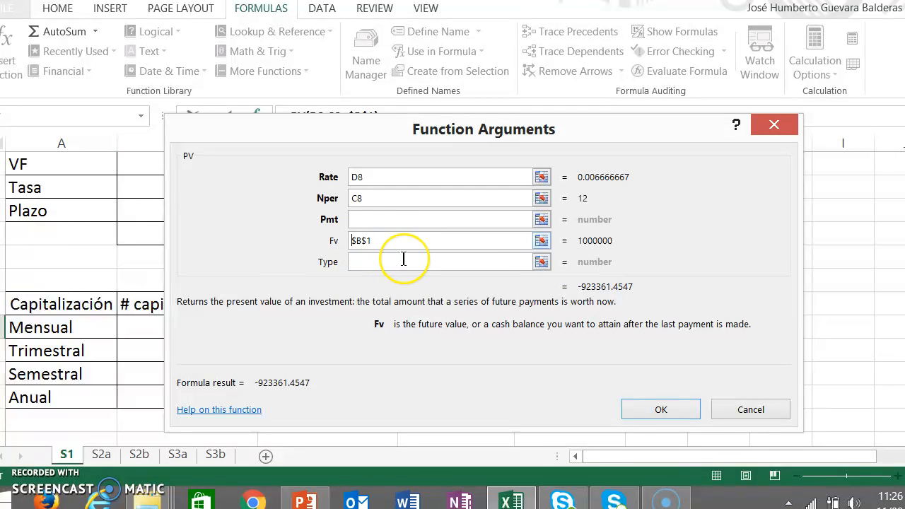
{"action": "type", "text": "-"}
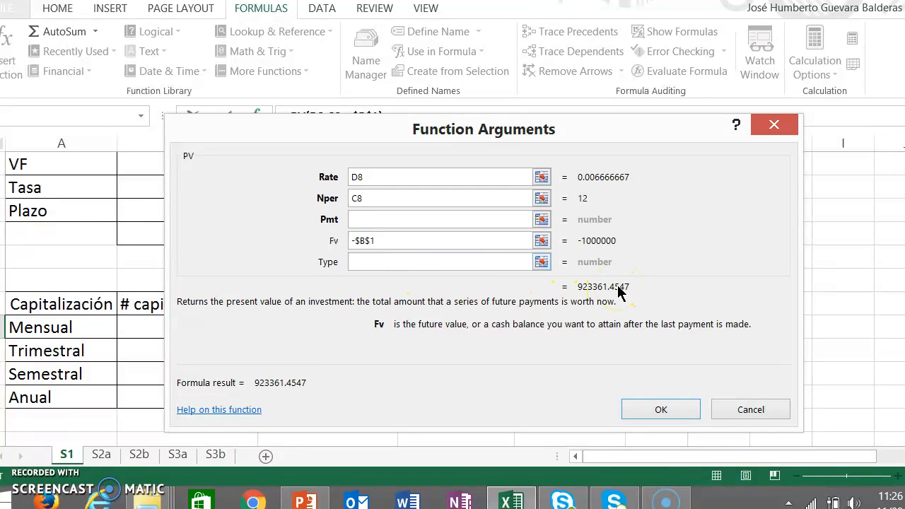
{"action": "left_click_drag", "start_coordinate": [673, 132], "coordinate": [594, 74]}
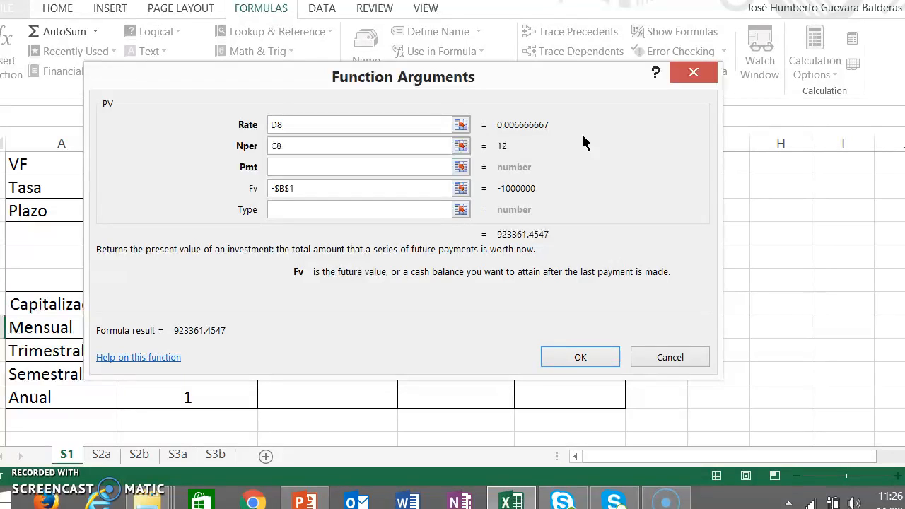
{"action": "left_click", "coordinate": [581, 356]}
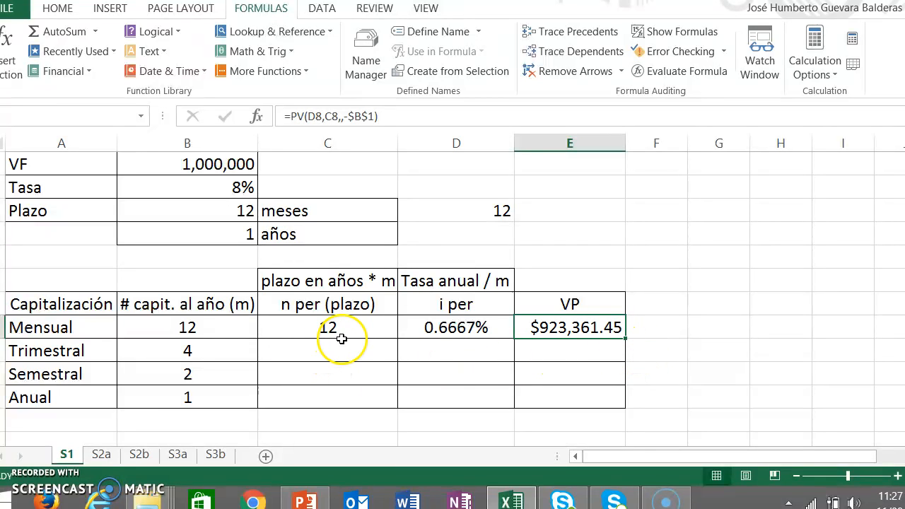
Fill the Mensual n per, i per and VP formulas in C8:E8 down to the Anual row
{"action": "left_click_drag", "start_coordinate": [342, 329], "coordinate": [531, 328]}
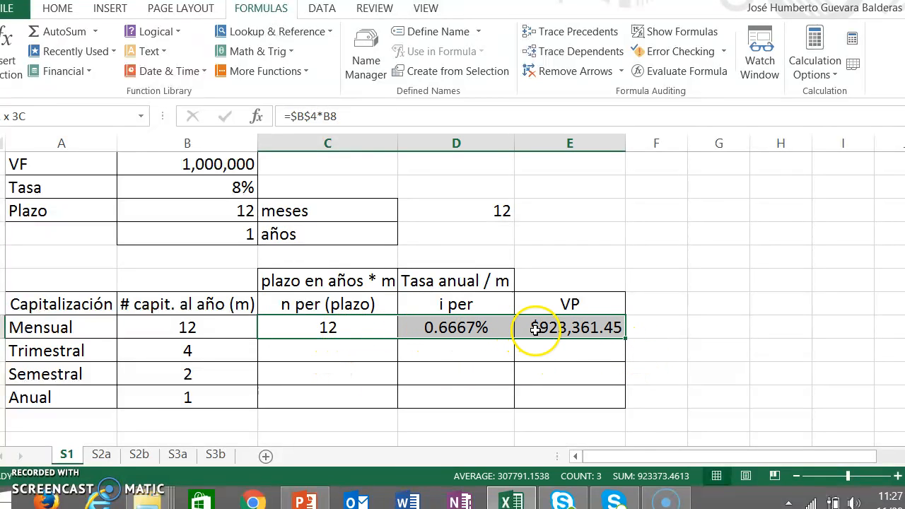
{"action": "left_click_drag", "start_coordinate": [627, 341], "coordinate": [601, 406]}
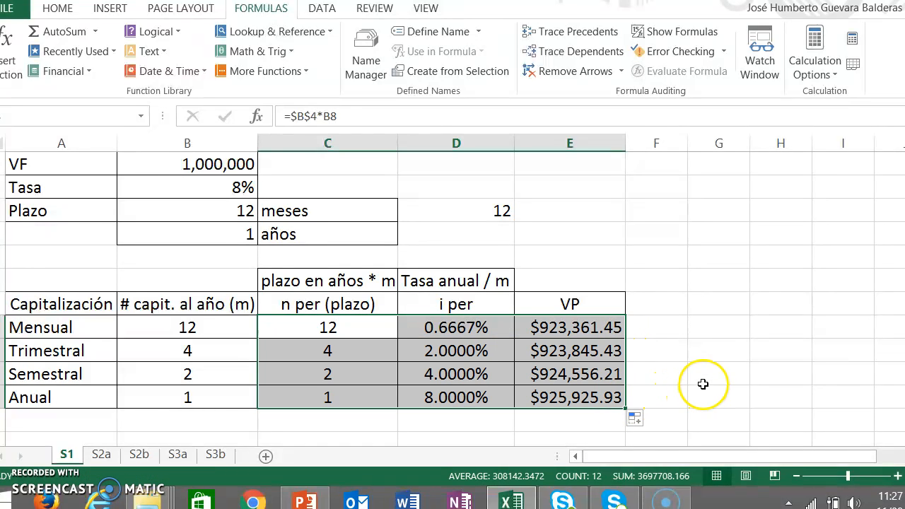
{"action": "left_click", "coordinate": [697, 383]}
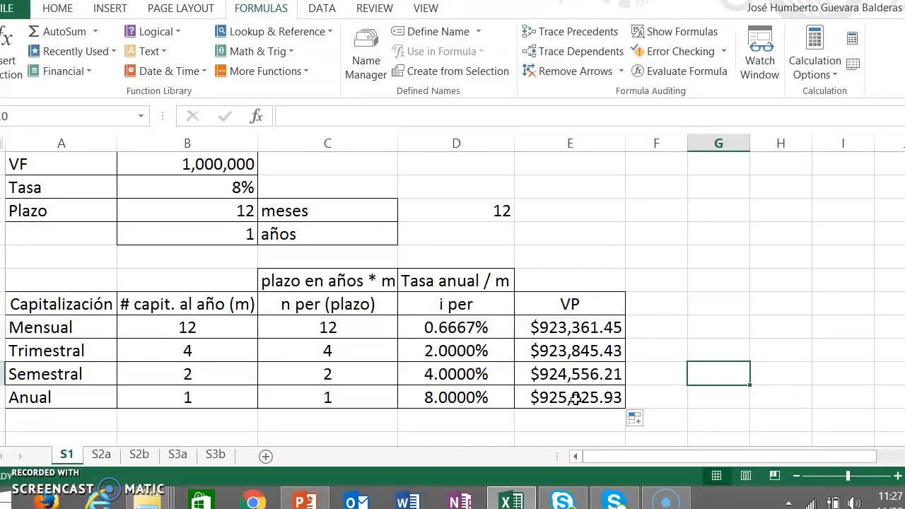
Switch to PowerPoint and view the Situación 2a slide on the present value of different future flows
{"action": "left_click", "coordinate": [308, 502]}
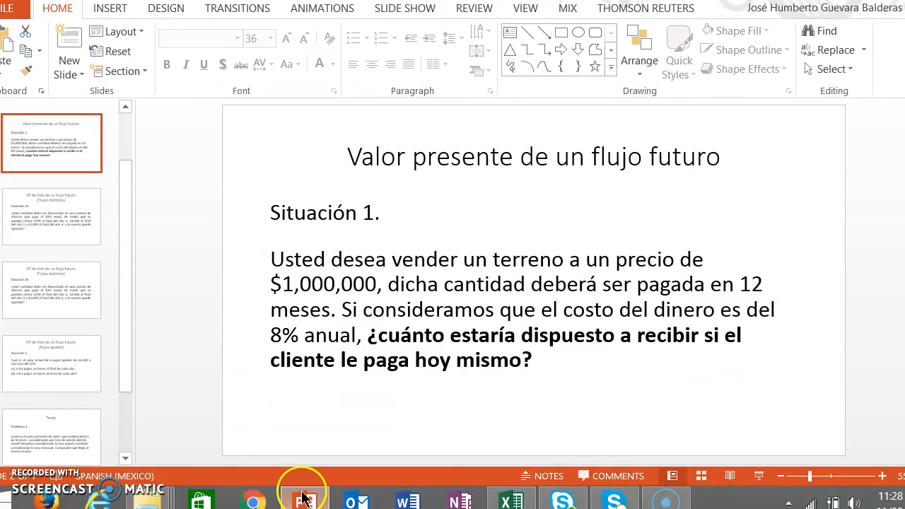
{"action": "left_click", "coordinate": [61, 189]}
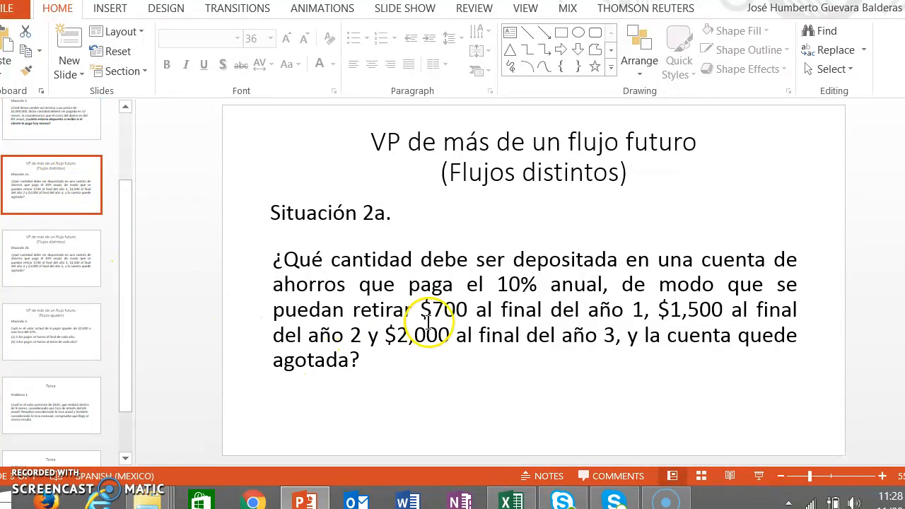
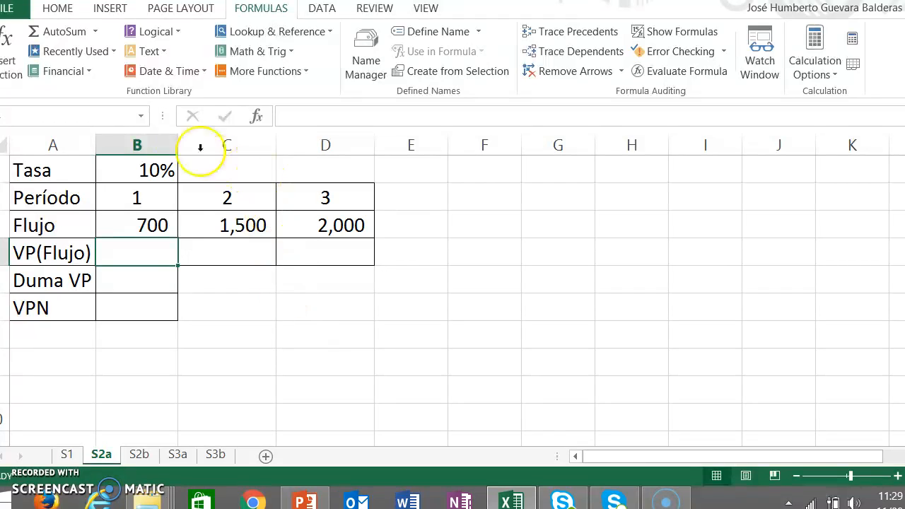
Insert the financial function PV in the period 1 VP(Flujo) cell B4 of sheet S2a
{"action": "left_click", "coordinate": [61, 72]}
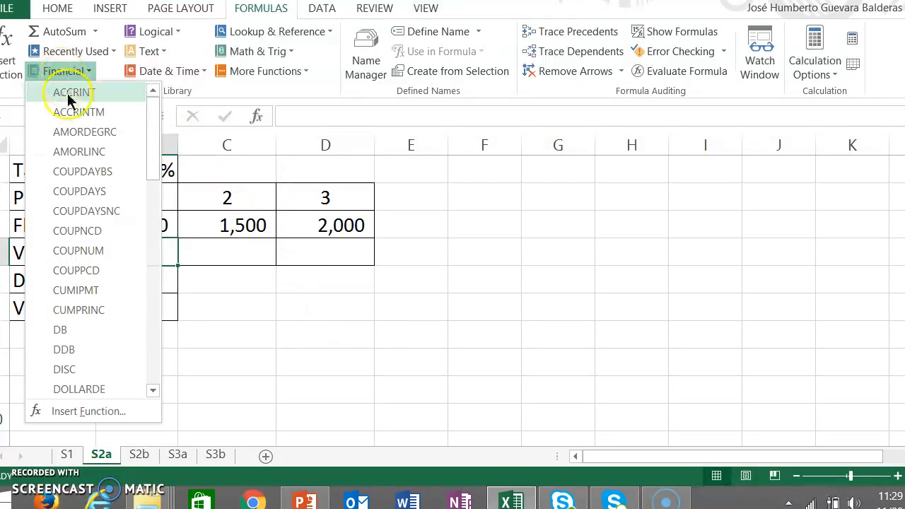
{"action": "left_click_drag", "start_coordinate": [154, 166], "coordinate": [158, 307]}
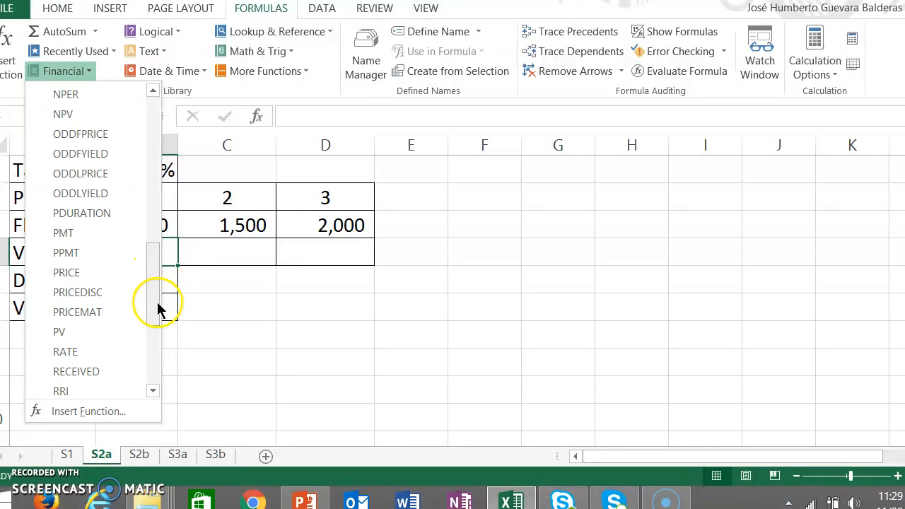
{"action": "left_click", "coordinate": [78, 330]}
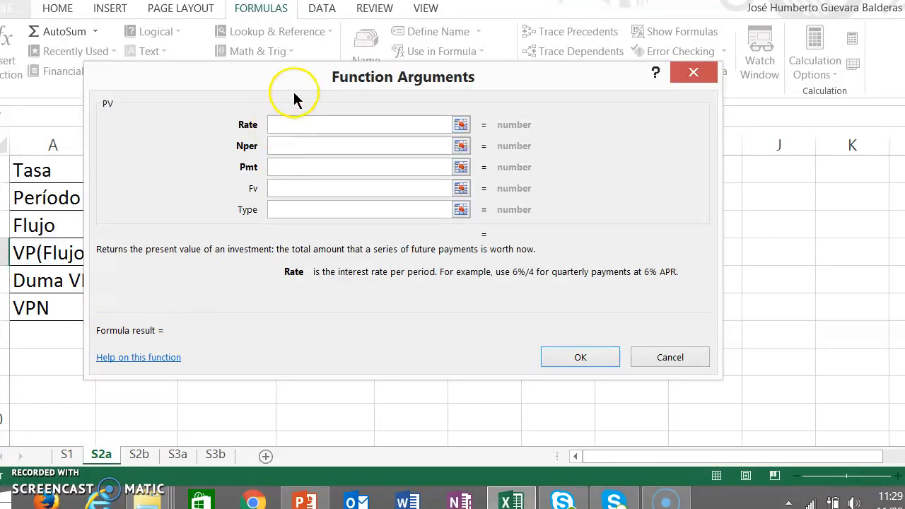
{"action": "left_click_drag", "start_coordinate": [300, 82], "coordinate": [415, 263]}
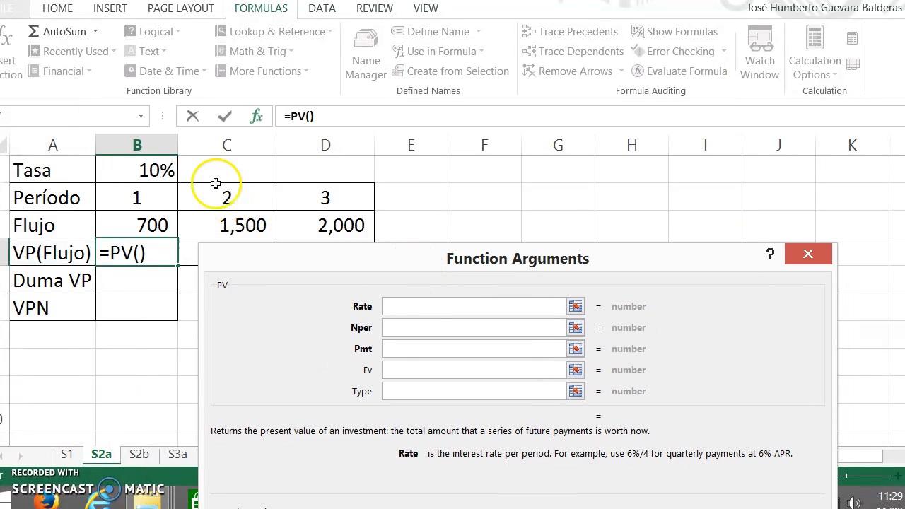
Set the PV arguments to Rate $B$1, Nper B2 and Fv -B3, leaving Pmt empty, and accept the function
{"action": "left_click", "coordinate": [154, 169]}
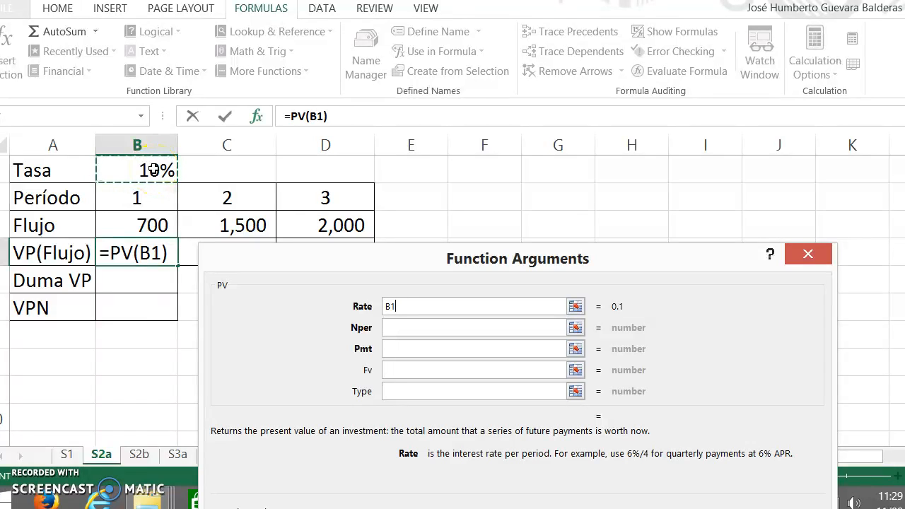
{"action": "key", "text": "F4"}
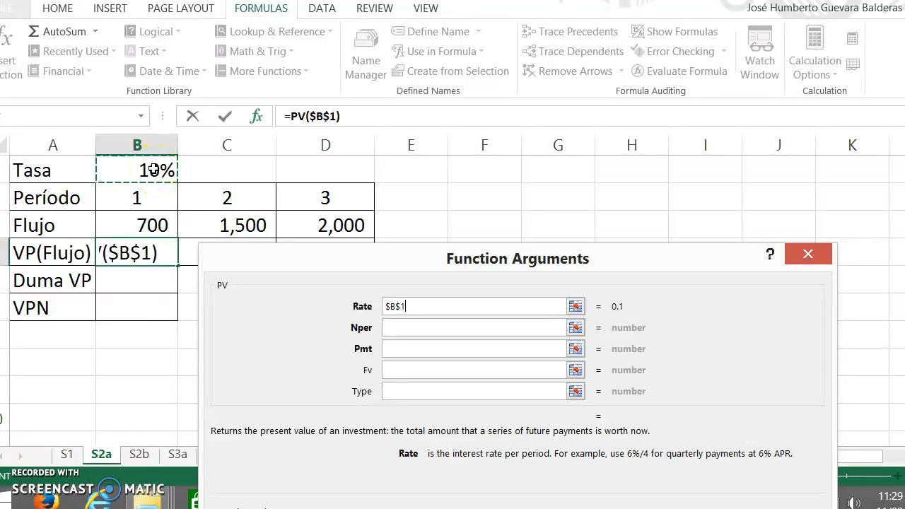
{"action": "left_click", "coordinate": [402, 328]}
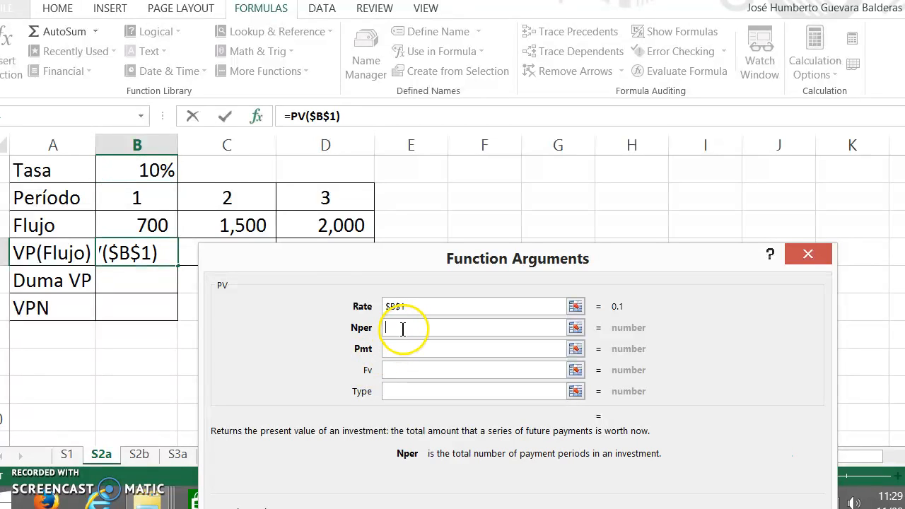
{"action": "left_click", "coordinate": [153, 198]}
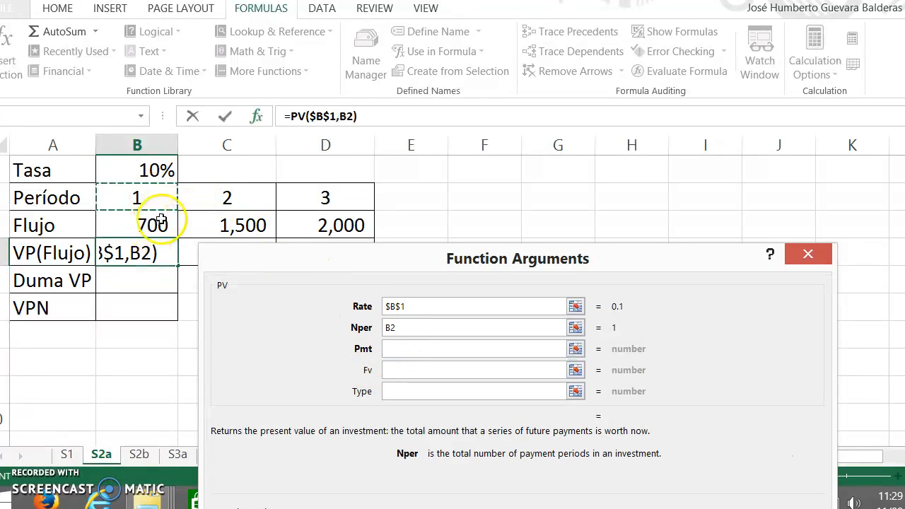
{"action": "left_click", "coordinate": [397, 370]}
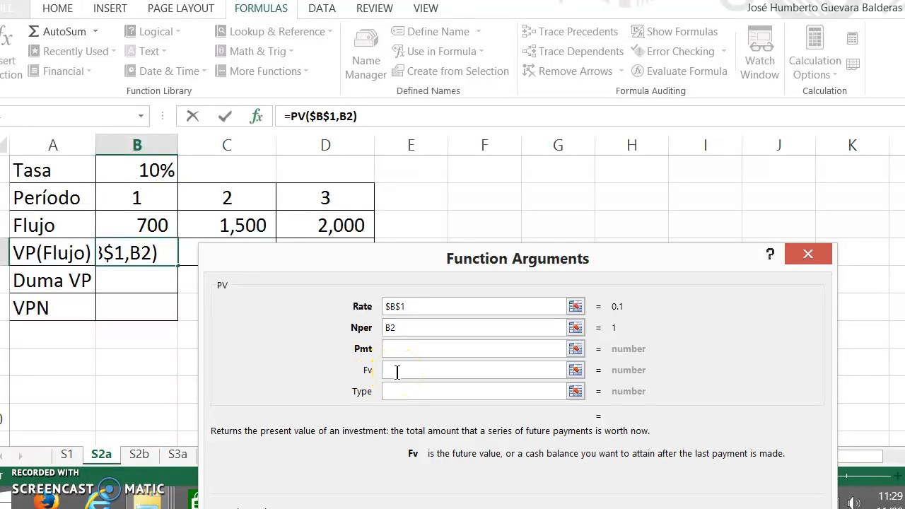
{"action": "type", "text": "-"}
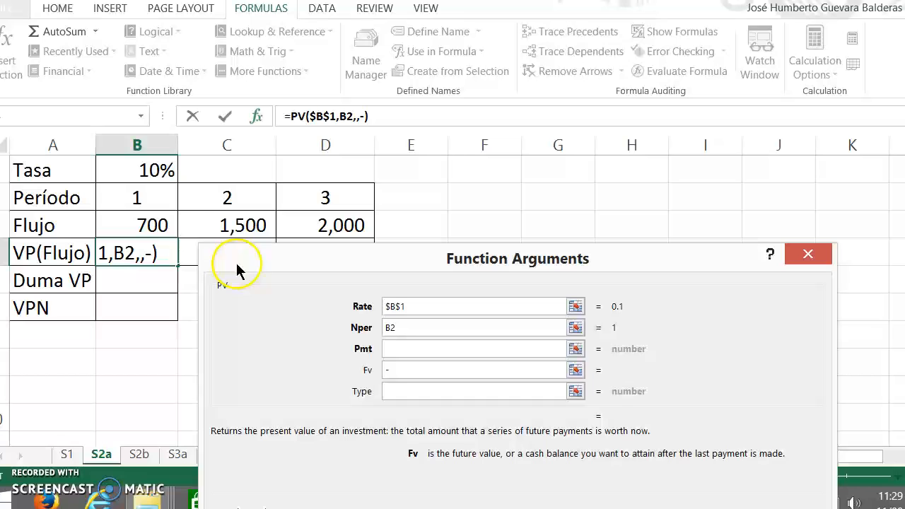
{"action": "left_click", "coordinate": [150, 225]}
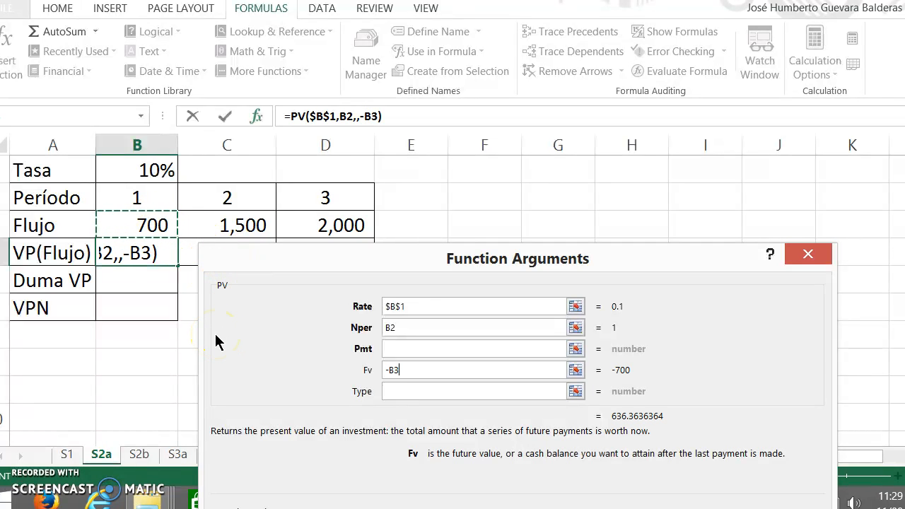
{"action": "key", "text": "Return"}
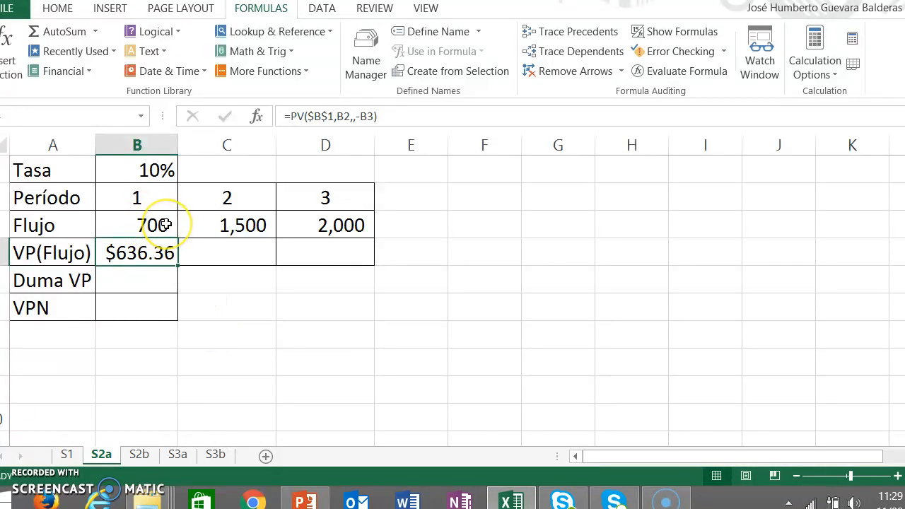
Fill the VP(Flujo) formula in B4 across to D4 for periods 2 and 3
{"action": "left_click", "coordinate": [167, 255]}
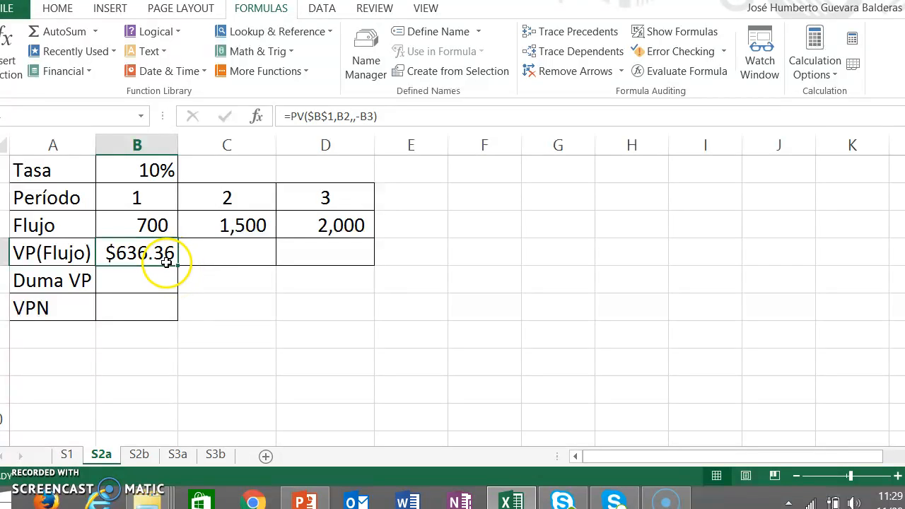
{"action": "left_click_drag", "start_coordinate": [178, 265], "coordinate": [339, 256]}
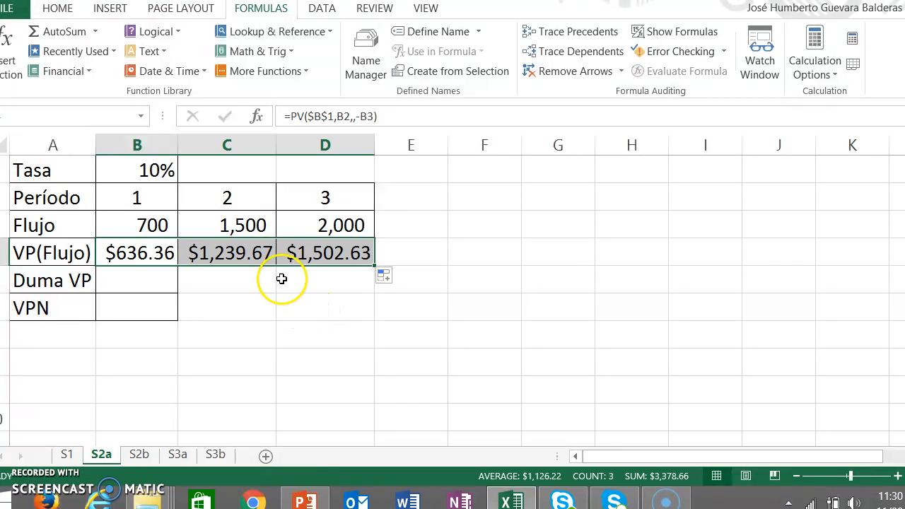
{"action": "left_click", "coordinate": [261, 299]}
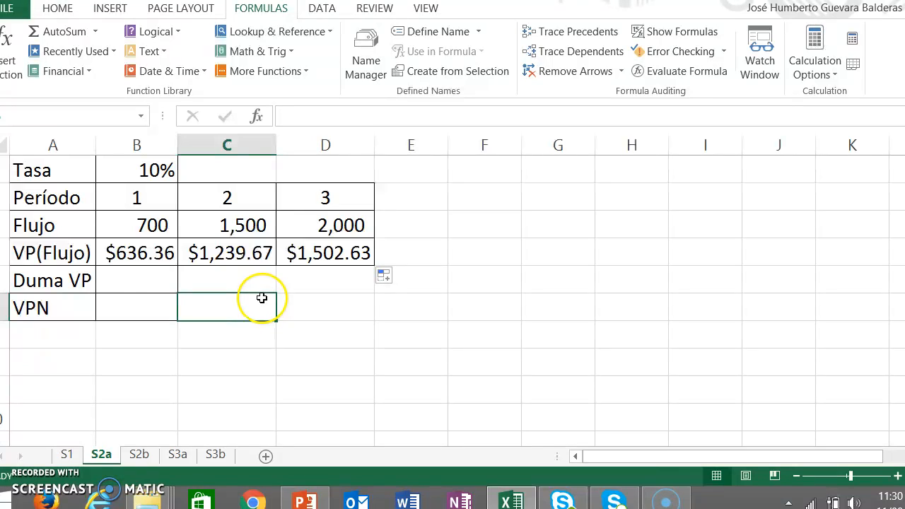
Correct the Duma VP label in cell A5 of sheet S2a to read Suma VP
{"action": "left_click", "coordinate": [131, 280]}
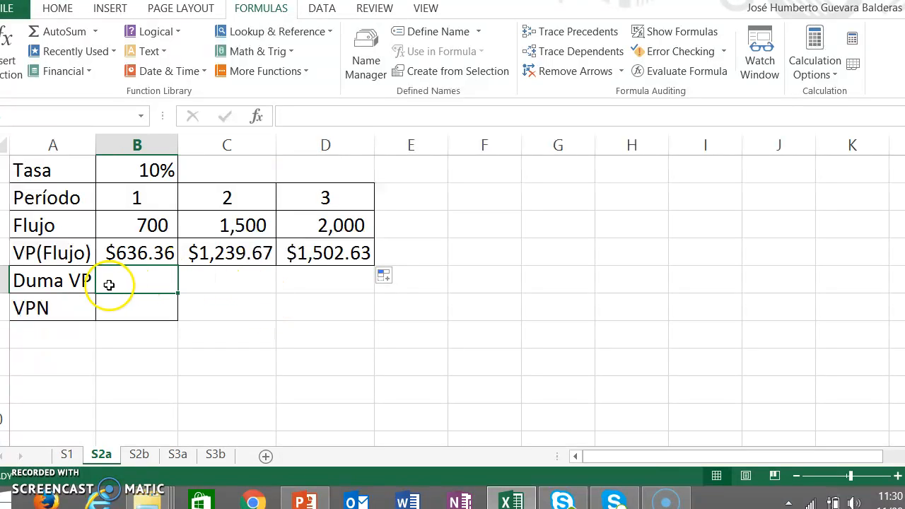
{"action": "double_click", "coordinate": [23, 280]}
{"action": "key", "text": "BackSpace"}
{"action": "type", "text": "S"}
{"action": "key", "text": "Return"}
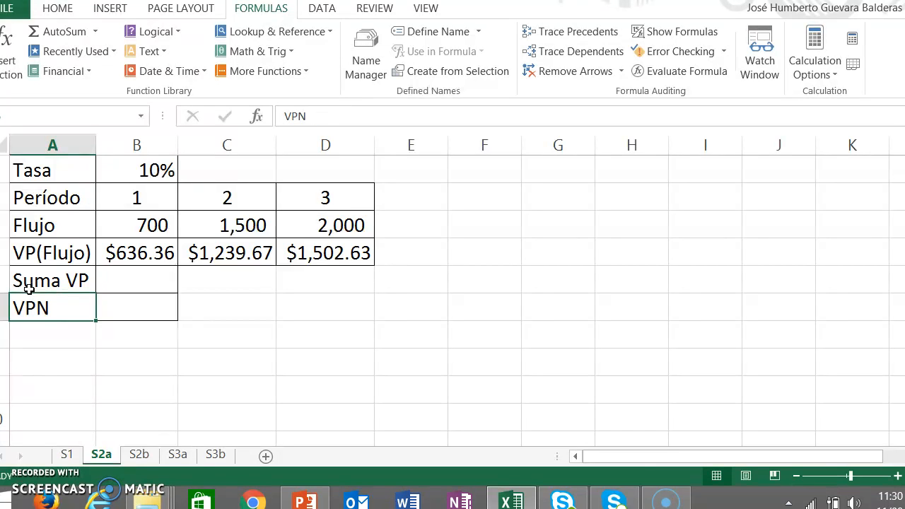
Enter a SUM formula over B4:D4 in the Suma VP cell B5 to total the present values of the flows
{"action": "left_click", "coordinate": [123, 280]}
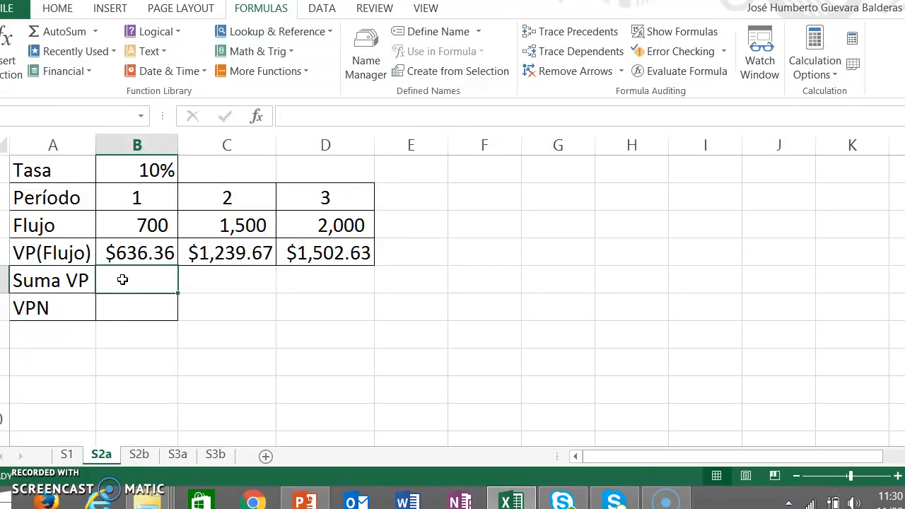
{"action": "type", "text": "="}
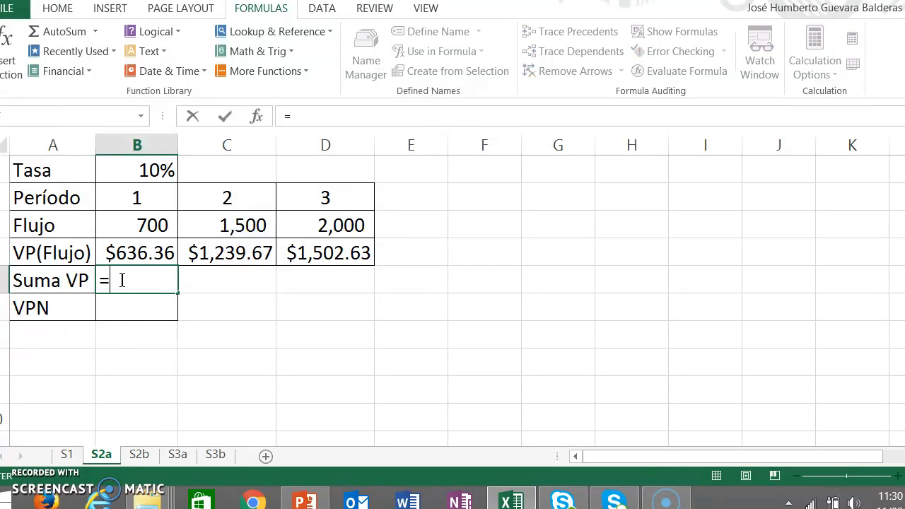
{"action": "type", "text": "sum("}
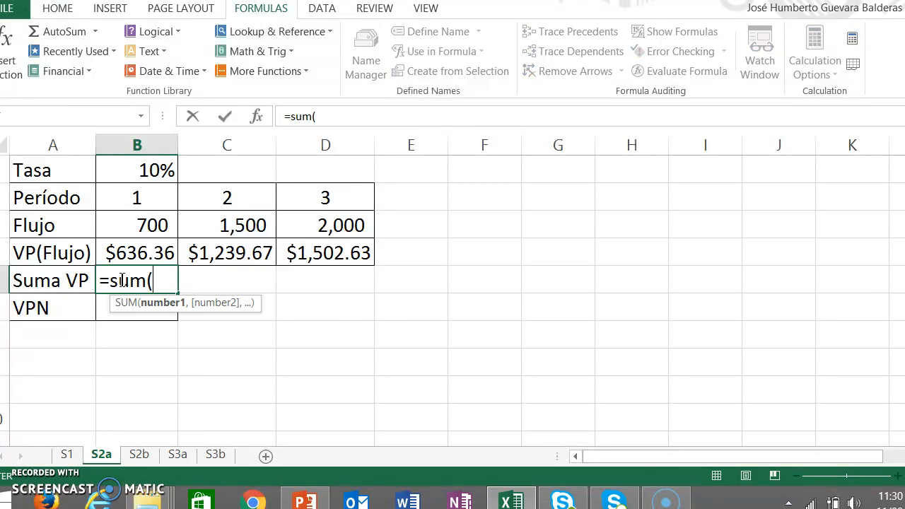
{"action": "left_click_drag", "start_coordinate": [170, 252], "coordinate": [297, 251]}
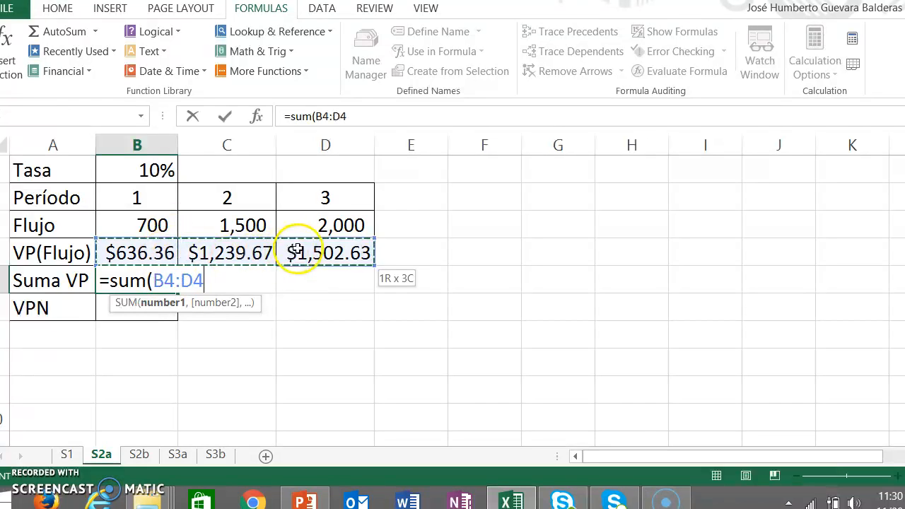
{"action": "type", "text": ")"}
{"action": "key", "text": "Return"}
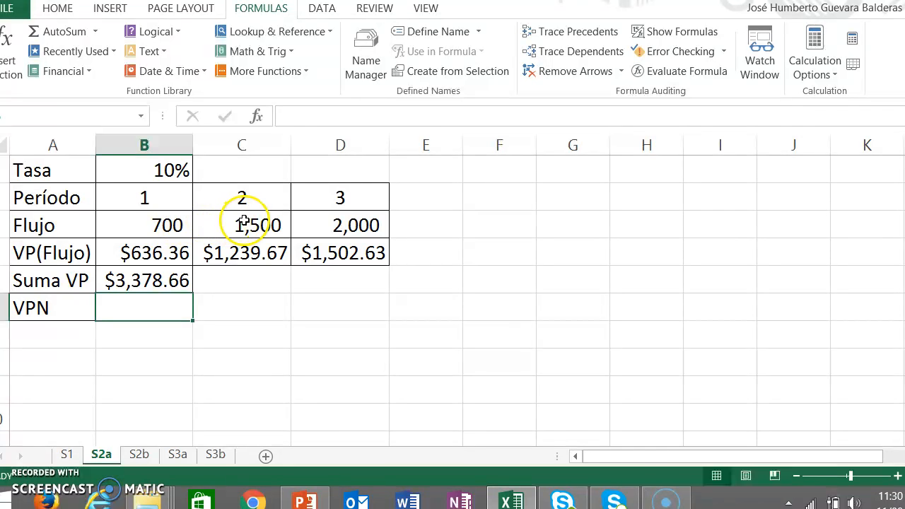
{"action": "left_click", "coordinate": [170, 278]}
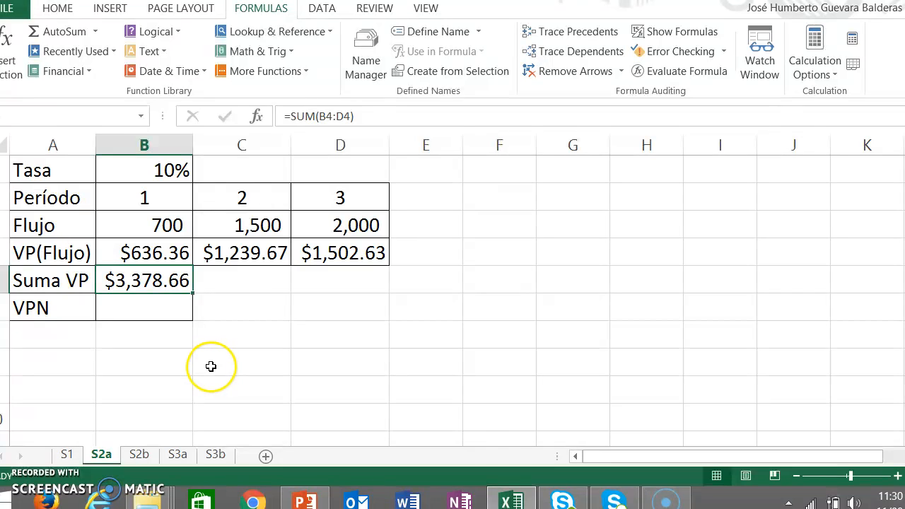
Insert the financial function NPV in the VPN cell B6 of sheet S2a
{"action": "left_click", "coordinate": [142, 306]}
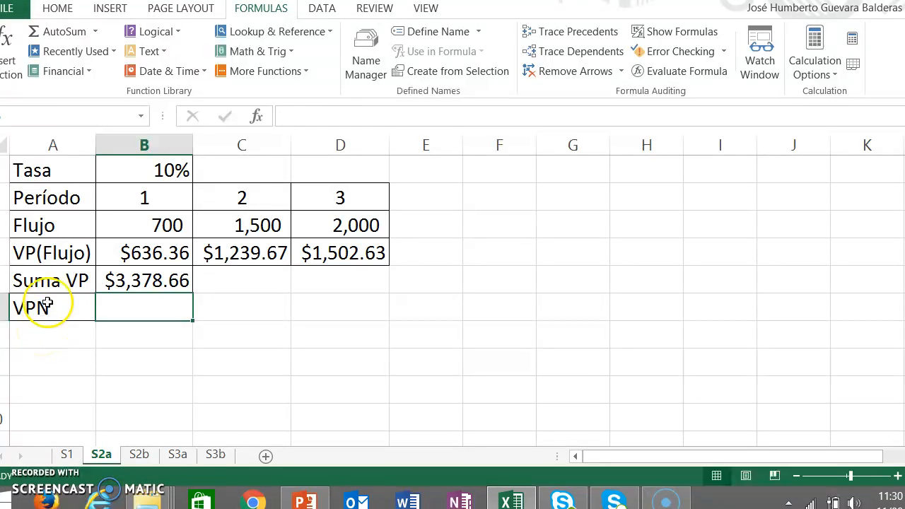
{"action": "left_click", "coordinate": [65, 71]}
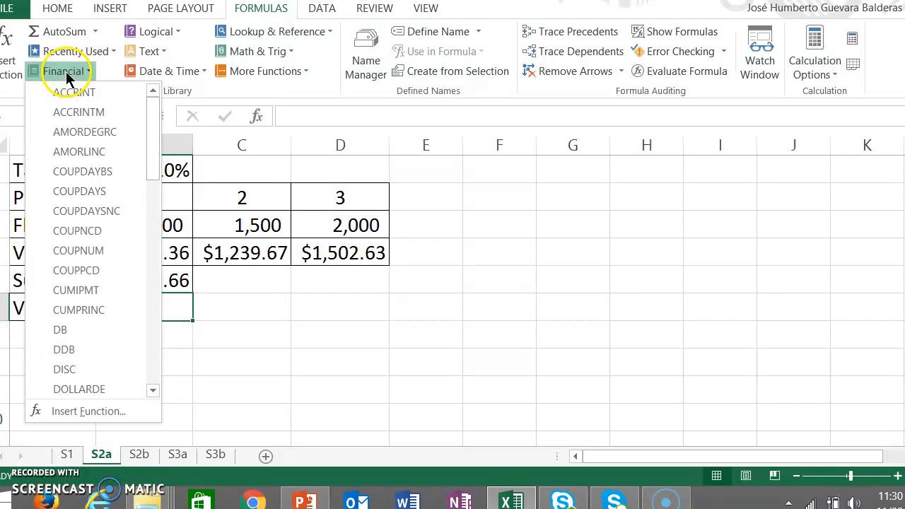
{"action": "left_click_drag", "start_coordinate": [152, 144], "coordinate": [147, 254]}
{"action": "left_click", "coordinate": [86, 257]}
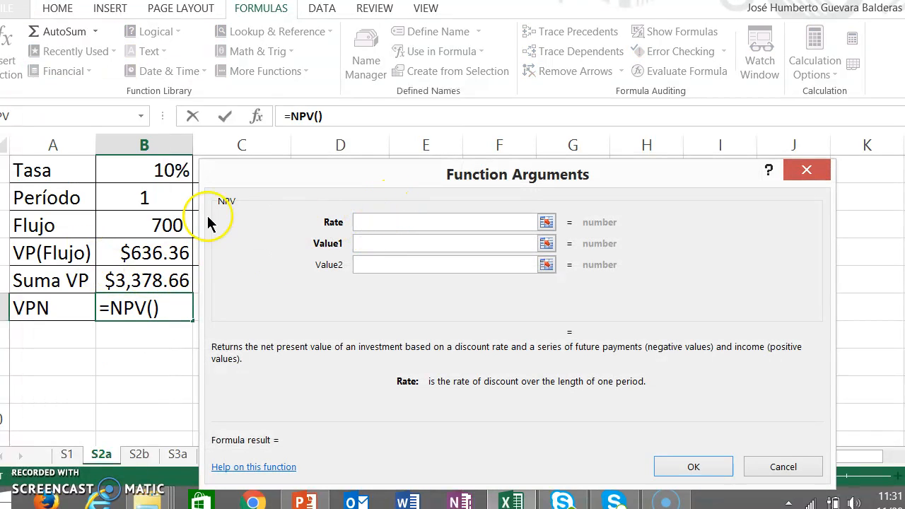
Set the NPV arguments to Rate B1 and Value1 B3:D3, and accept the function
{"action": "left_click", "coordinate": [175, 171]}
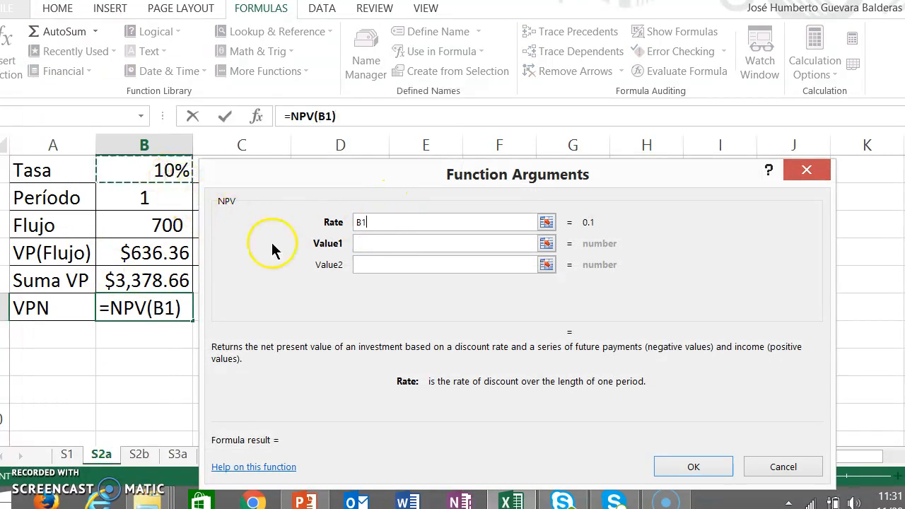
{"action": "left_click", "coordinate": [378, 243]}
{"action": "left_click_drag", "start_coordinate": [383, 174], "coordinate": [481, 275]}
{"action": "left_click_drag", "start_coordinate": [167, 224], "coordinate": [390, 223]}
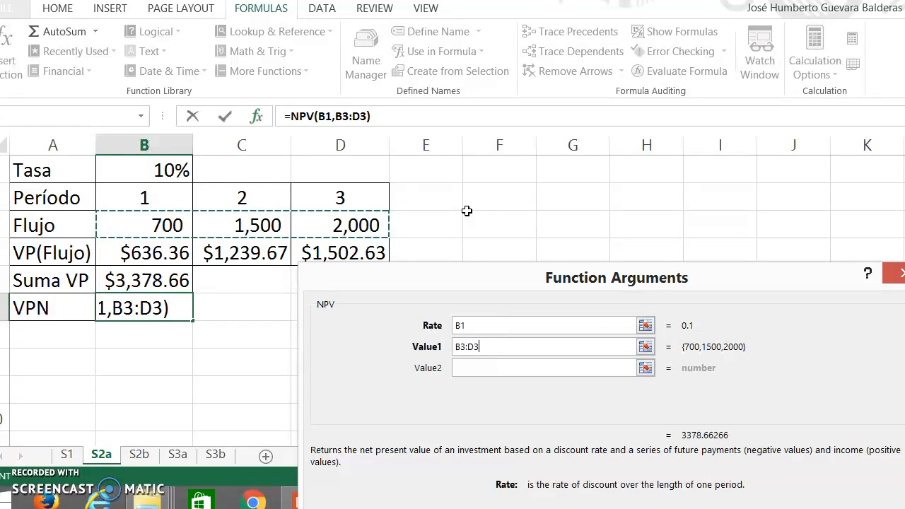
{"action": "key", "text": "Return"}
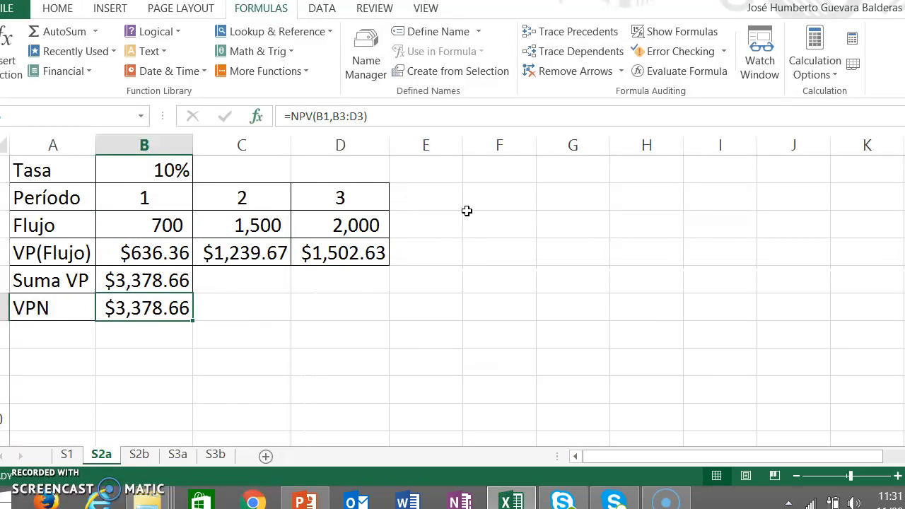
Review the cell references used by the VPN formula in B6 and the Suma VP formula in B5, leaving both unchanged
{"action": "double_click", "coordinate": [160, 309]}
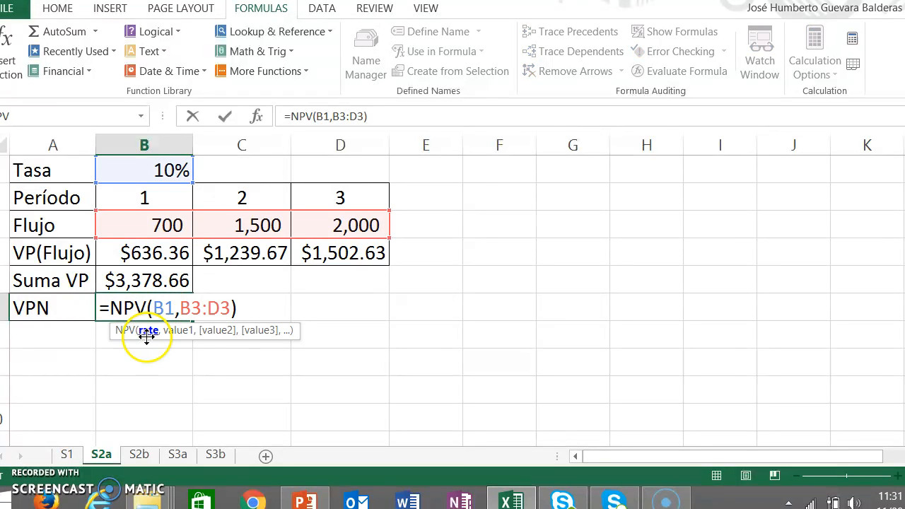
{"action": "key", "text": "Return"}
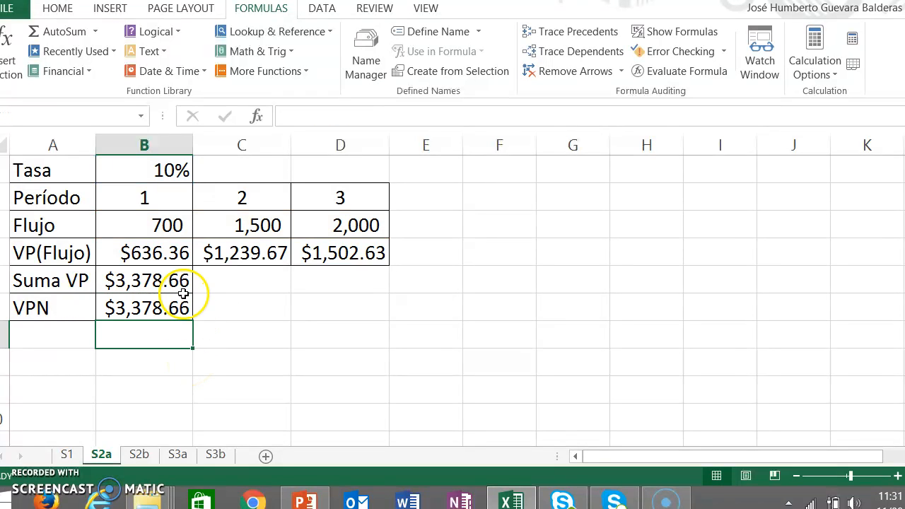
{"action": "double_click", "coordinate": [178, 281]}
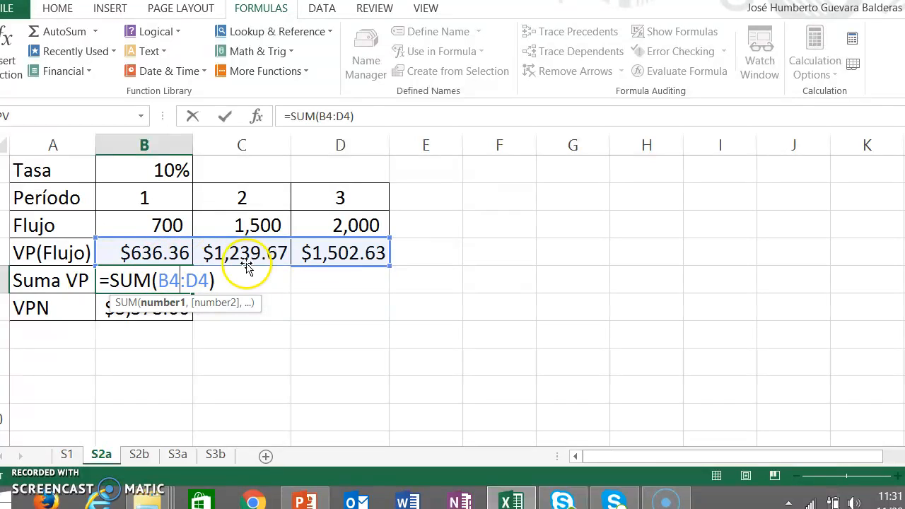
{"action": "key", "text": "Return"}
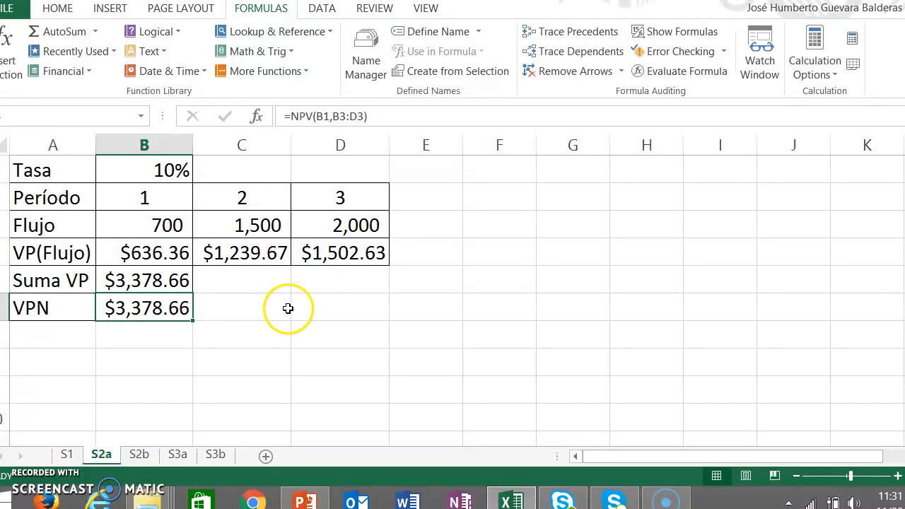
{"action": "double_click", "coordinate": [162, 309]}
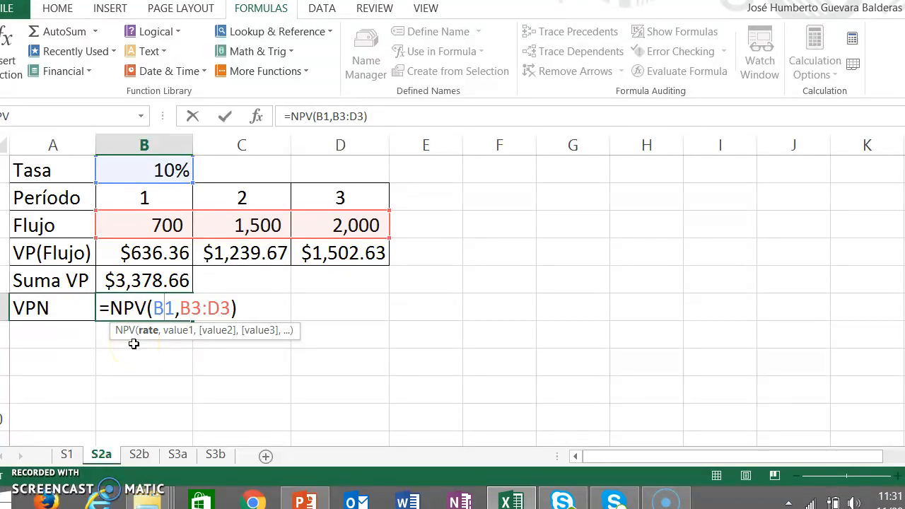
{"action": "key", "text": "Return"}
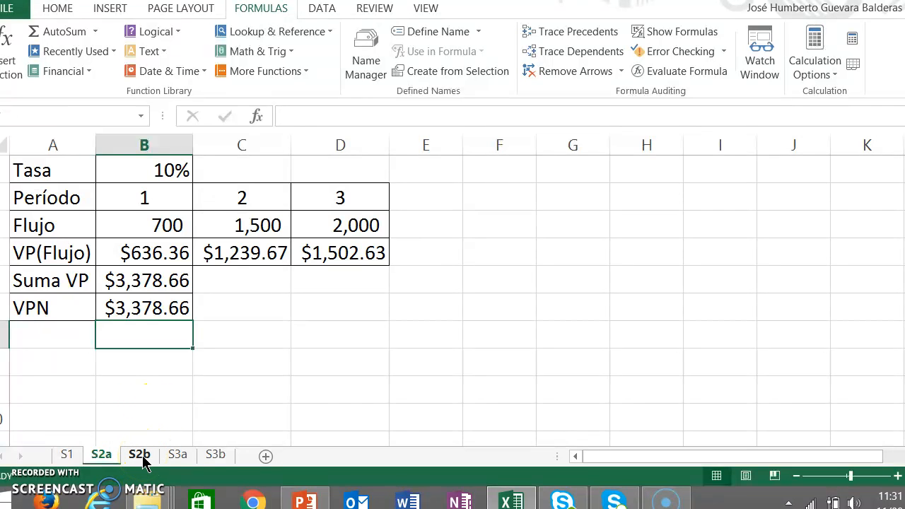
Switch to PowerPoint, view the Situación 2b slide with flows in years 1, 3 and 5, and return to Excel
{"action": "left_click", "coordinate": [304, 500]}
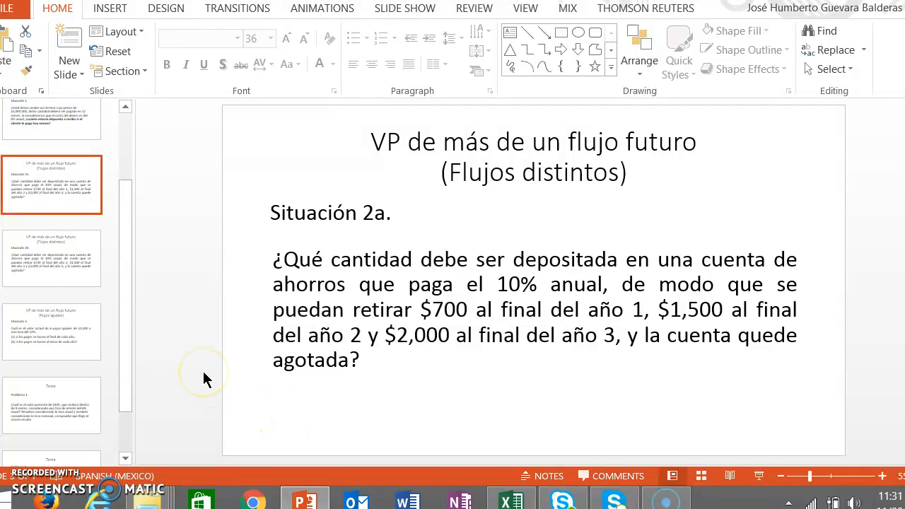
{"action": "left_click", "coordinate": [41, 277]}
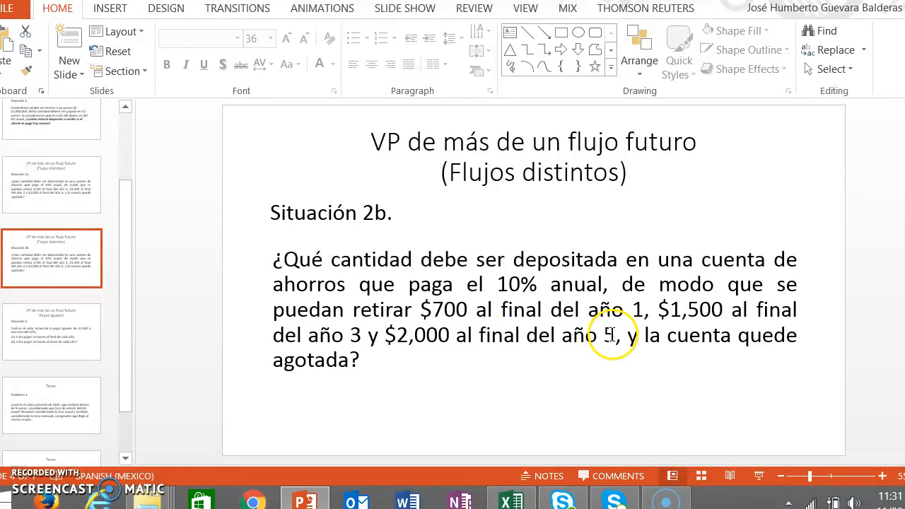
{"action": "left_click", "coordinate": [510, 502]}
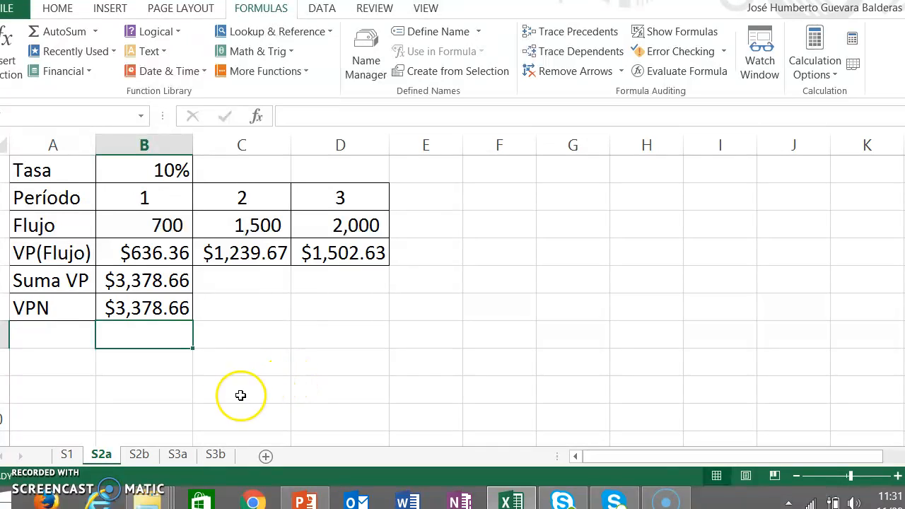
Open sheet S2b and insert the financial function PV in the period 1 VP(Flujo) cell B4
{"action": "left_click", "coordinate": [138, 456]}
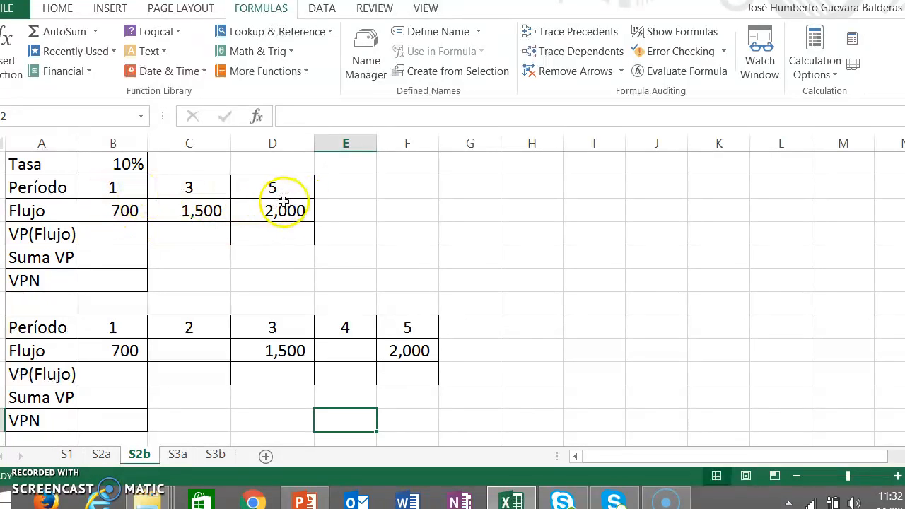
{"action": "left_click", "coordinate": [128, 230]}
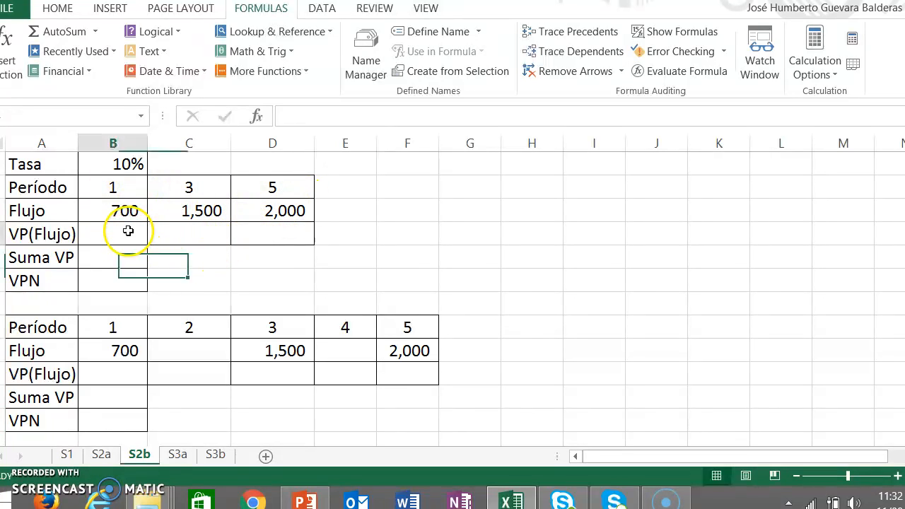
{"action": "left_click", "coordinate": [78, 71]}
{"action": "left_click_drag", "start_coordinate": [153, 143], "coordinate": [150, 287]}
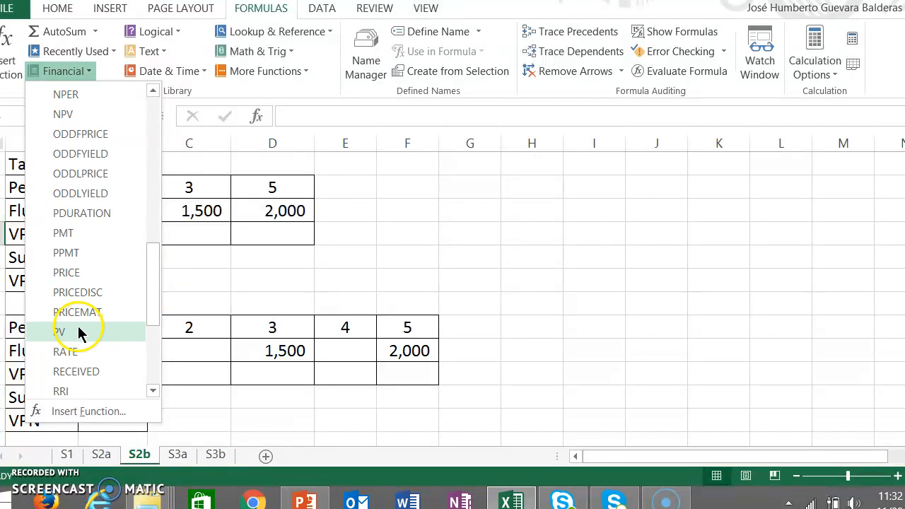
{"action": "left_click", "coordinate": [134, 329]}
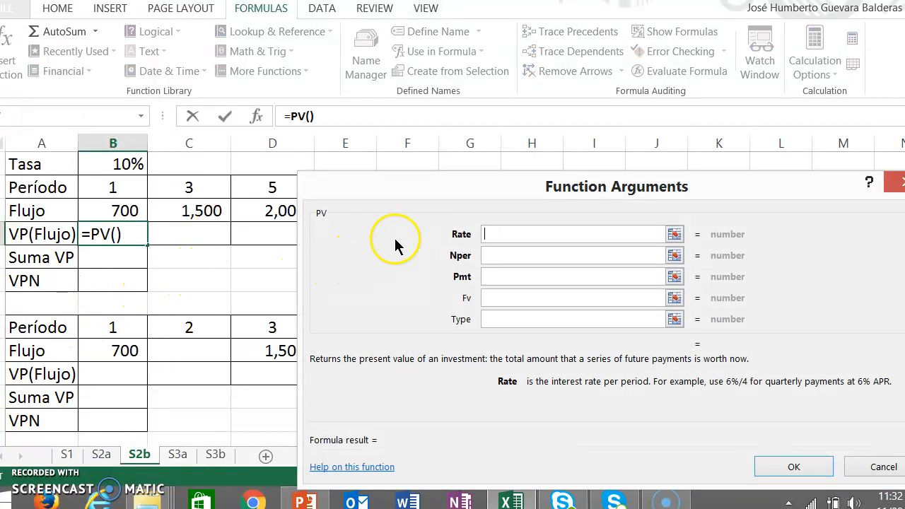
Set the PV arguments on sheet S2b to Rate $B$1, Nper B2 and Fv -B3 with Pmt empty, and accept the function
{"action": "left_click", "coordinate": [129, 164]}
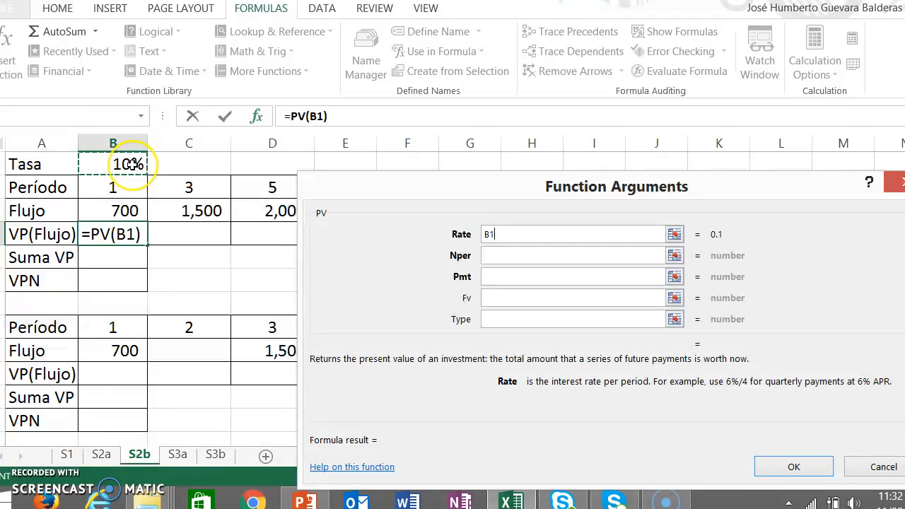
{"action": "left_click", "coordinate": [489, 254]}
{"action": "left_click", "coordinate": [137, 188]}
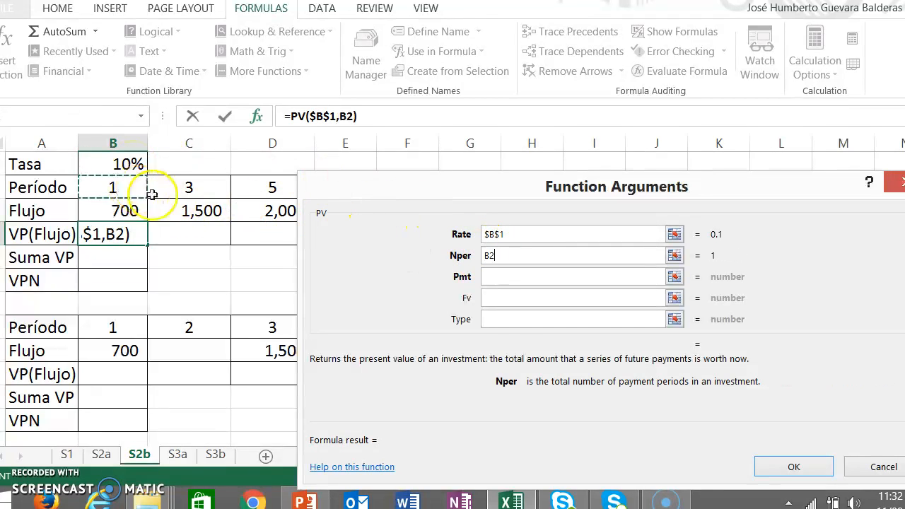
{"action": "left_click", "coordinate": [506, 298]}
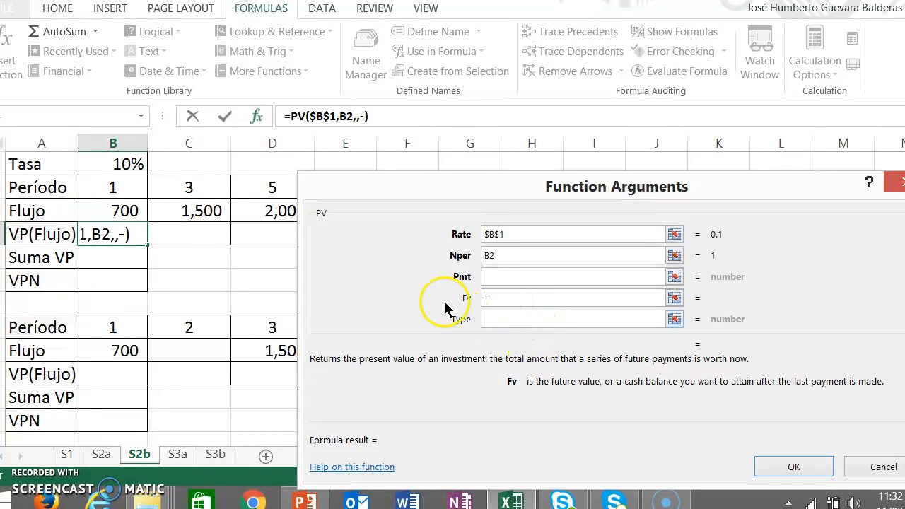
{"action": "left_click", "coordinate": [124, 211]}
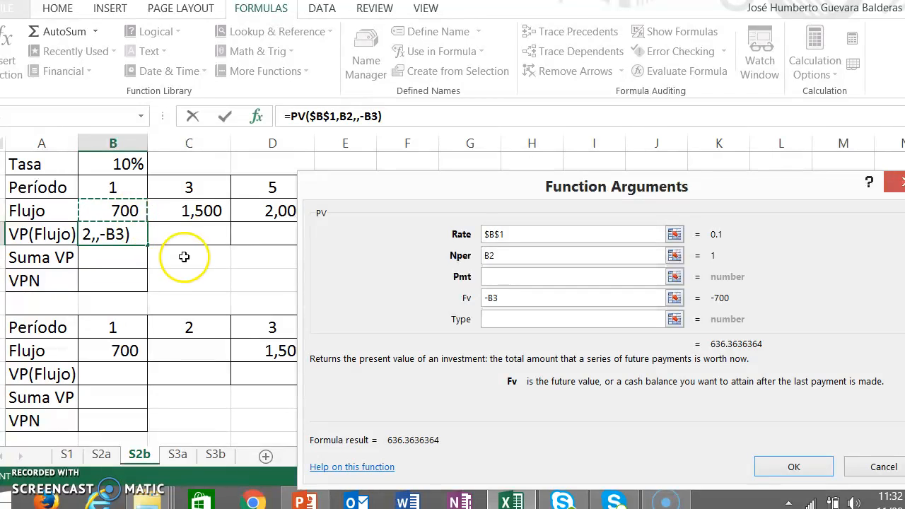
{"action": "key", "text": "Return"}
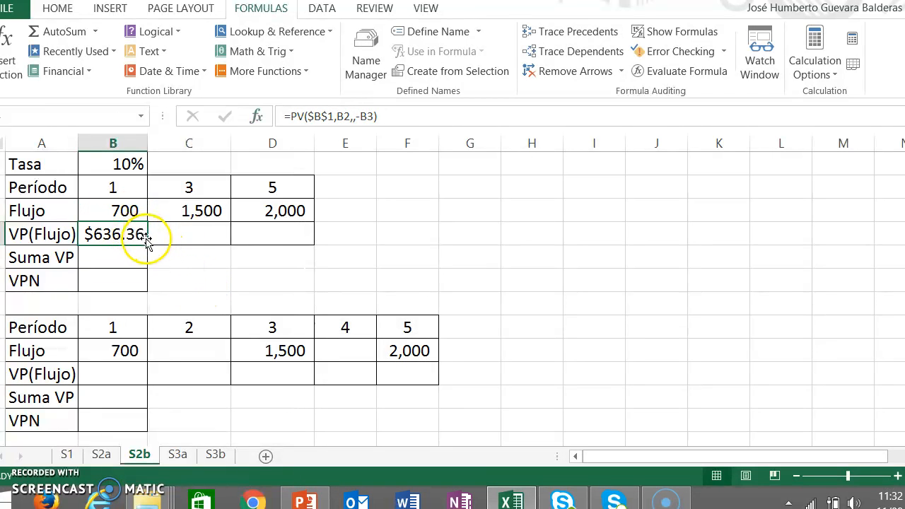
Fill the VP(Flujo) formula in B4 of sheet S2b across to D4 for periods 3 and 5
{"action": "left_click_drag", "start_coordinate": [147, 244], "coordinate": [292, 243]}
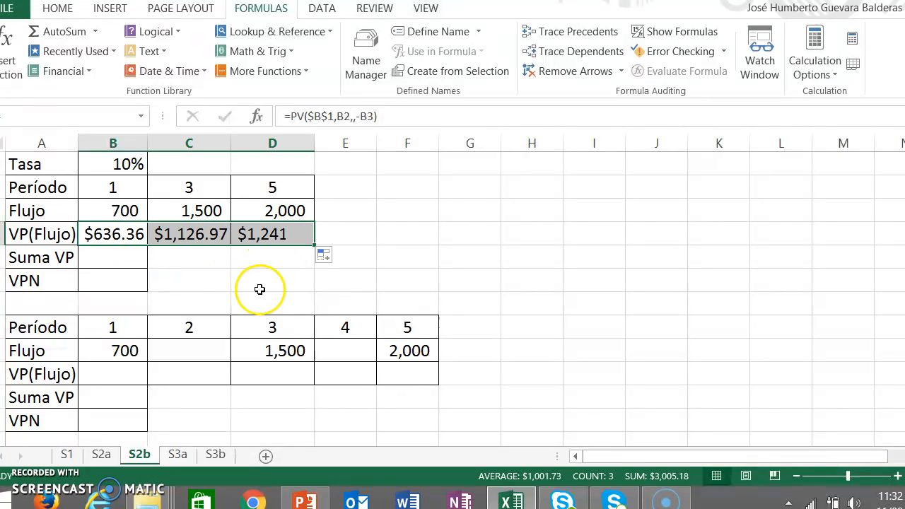
{"action": "left_click", "coordinate": [236, 280]}
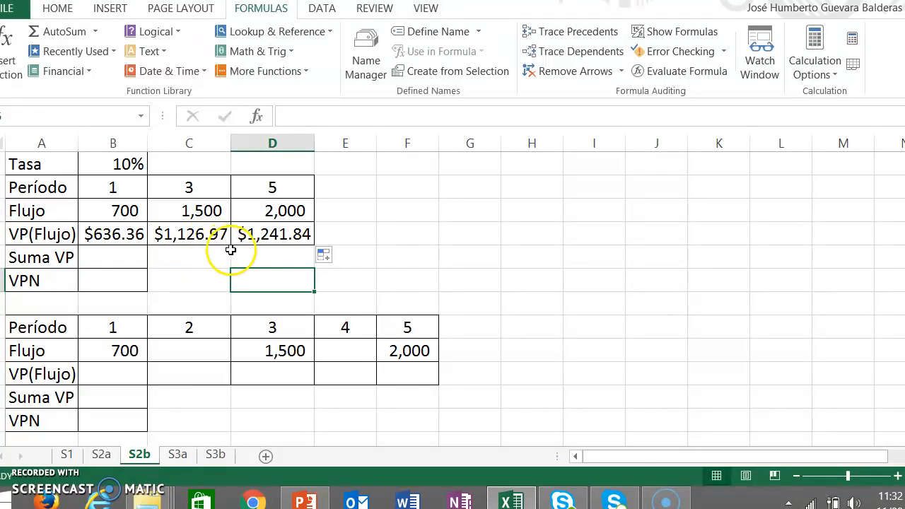
Enter =sum(B4:D4) in the Suma VP cell B5 to total the present values of the three flows
{"action": "left_click", "coordinate": [138, 256]}
{"action": "type", "text": "="}
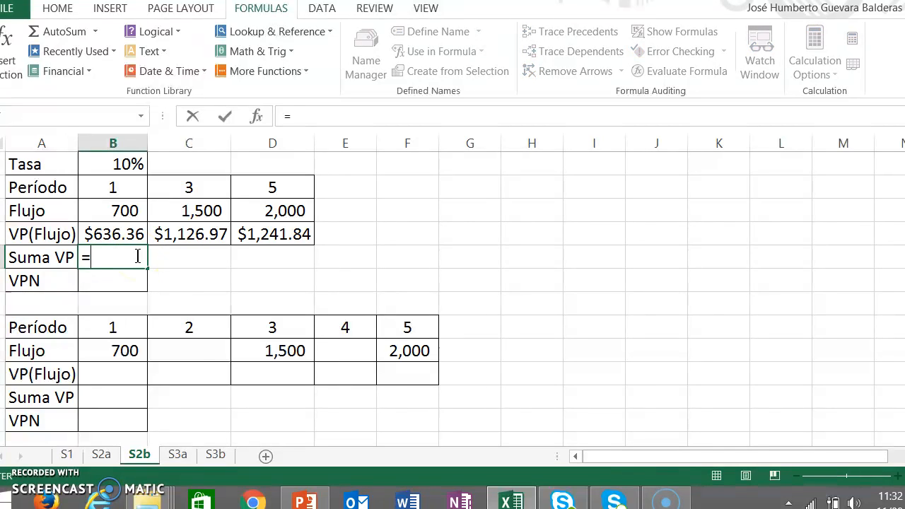
{"action": "type", "text": "sum("}
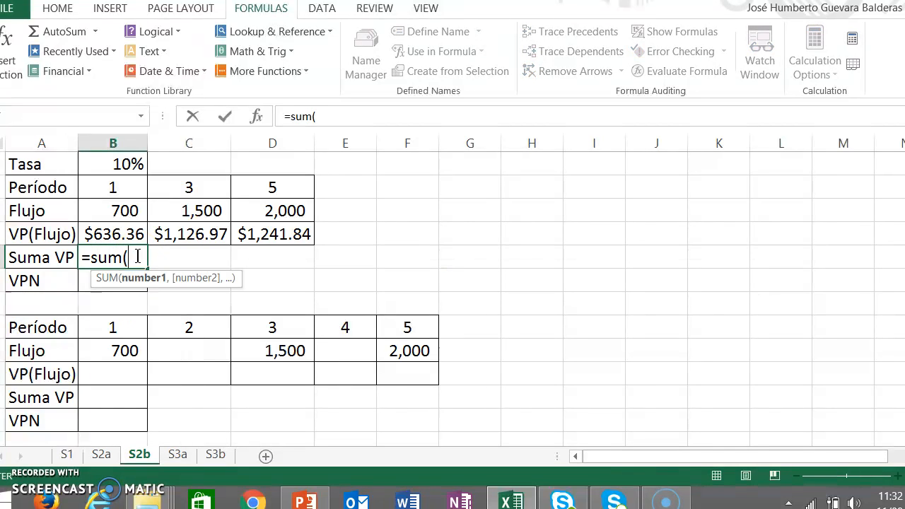
{"action": "left_click_drag", "start_coordinate": [128, 231], "coordinate": [249, 232]}
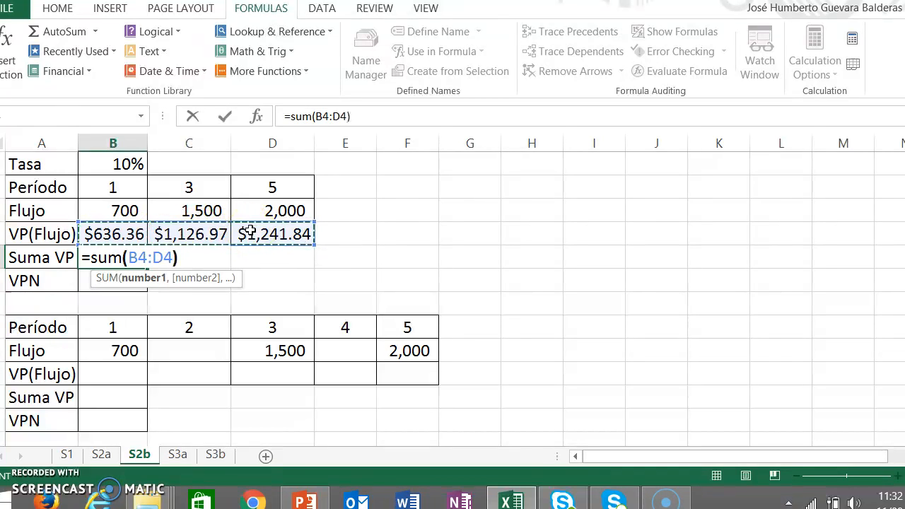
{"action": "type", "text": ")"}
{"action": "key", "text": "Return"}
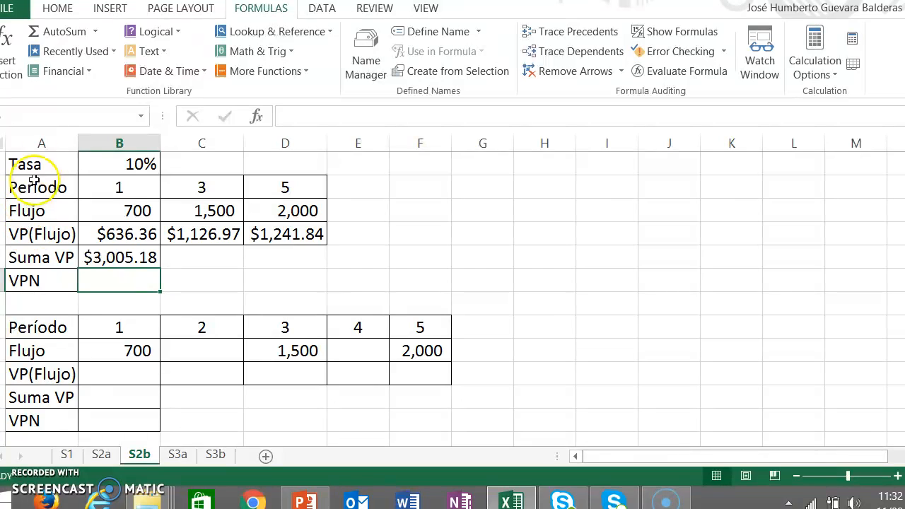
Insert the financial function NPV in the first table's VPN cell B6 with Rate B1 and Value1 B3:D3
{"action": "left_click", "coordinate": [77, 74]}
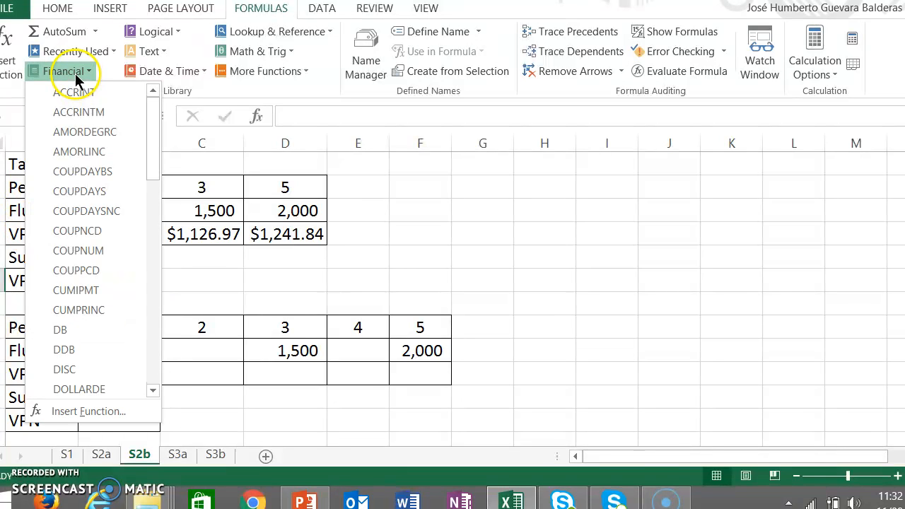
{"action": "left_click_drag", "start_coordinate": [148, 165], "coordinate": [151, 282]}
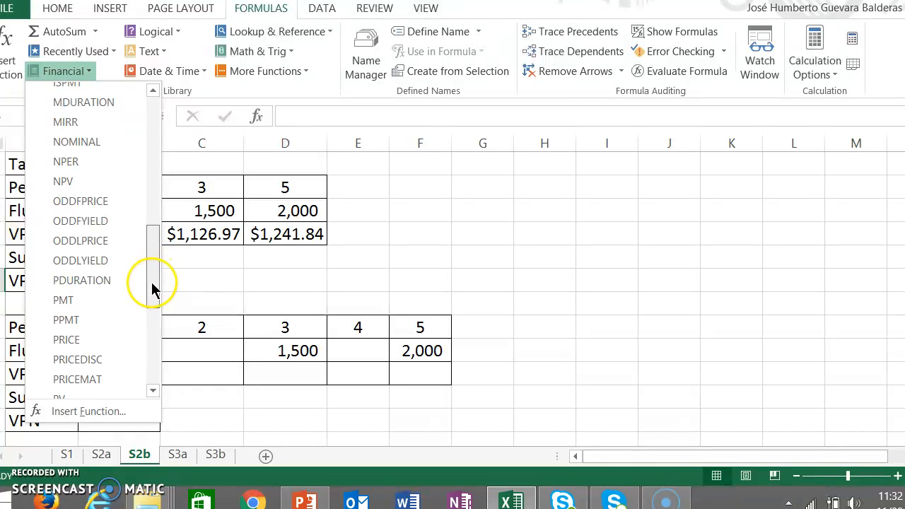
{"action": "left_click", "coordinate": [95, 183]}
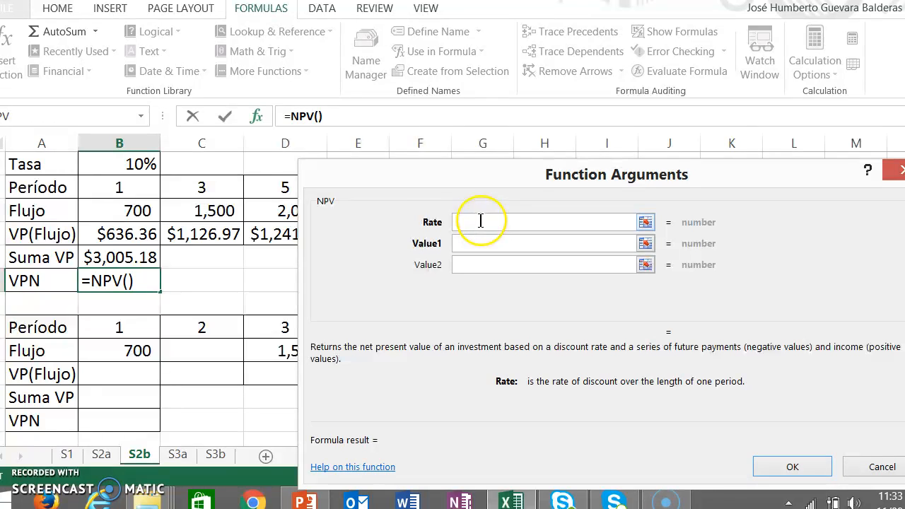
{"action": "left_click", "coordinate": [147, 167]}
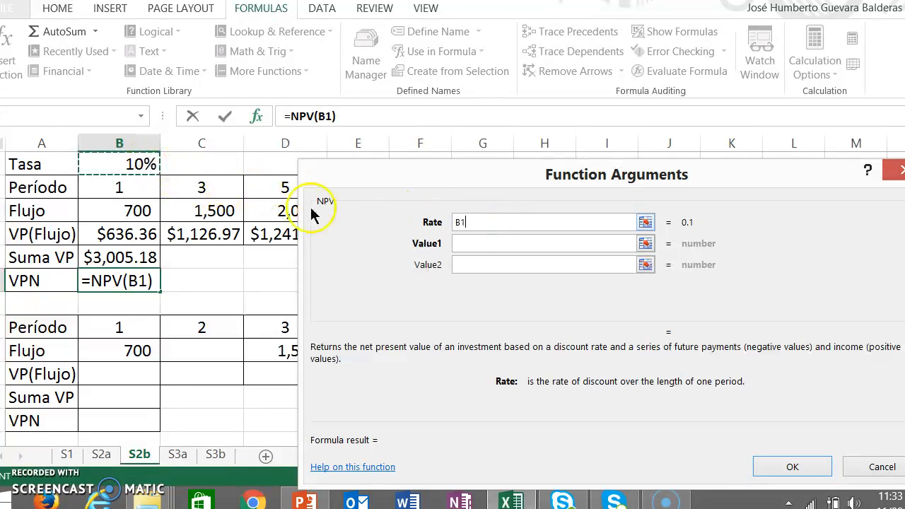
{"action": "left_click", "coordinate": [463, 241]}
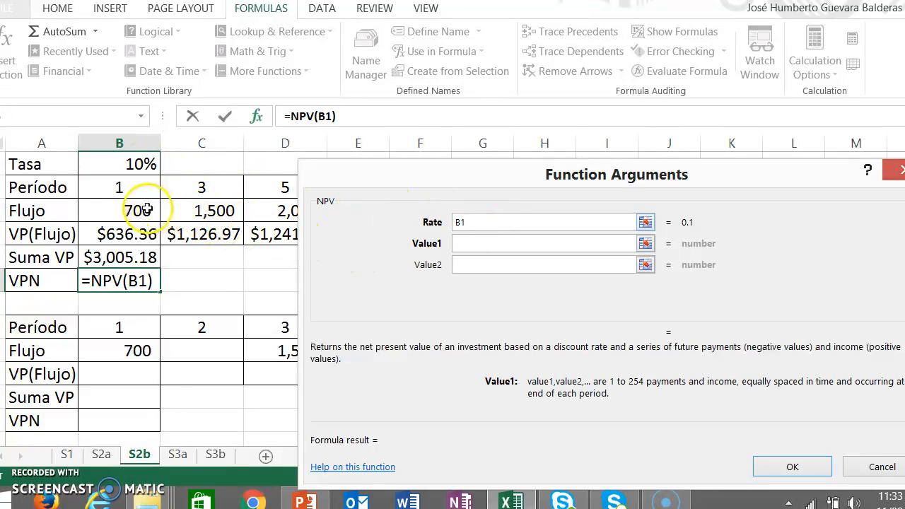
{"action": "left_click", "coordinate": [142, 210]}
{"action": "left_click_drag", "start_coordinate": [142, 210], "coordinate": [263, 211]}
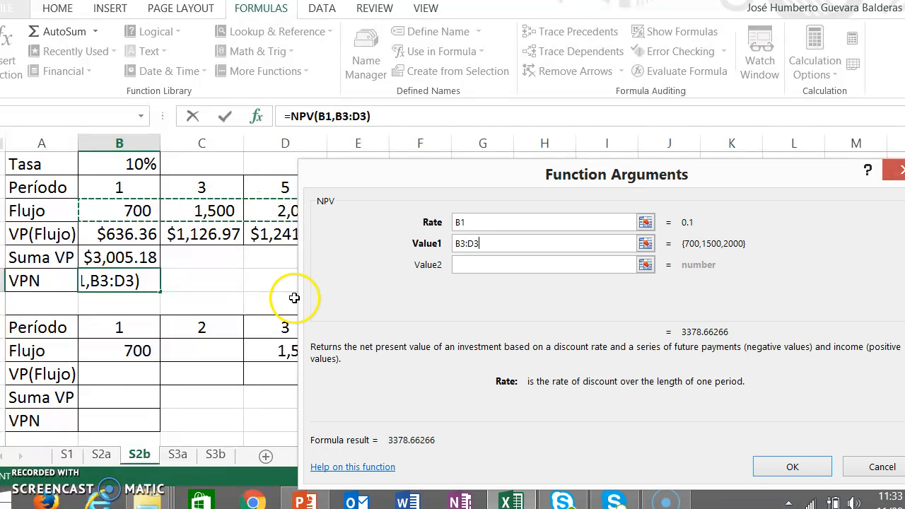
{"action": "key", "text": "Return"}
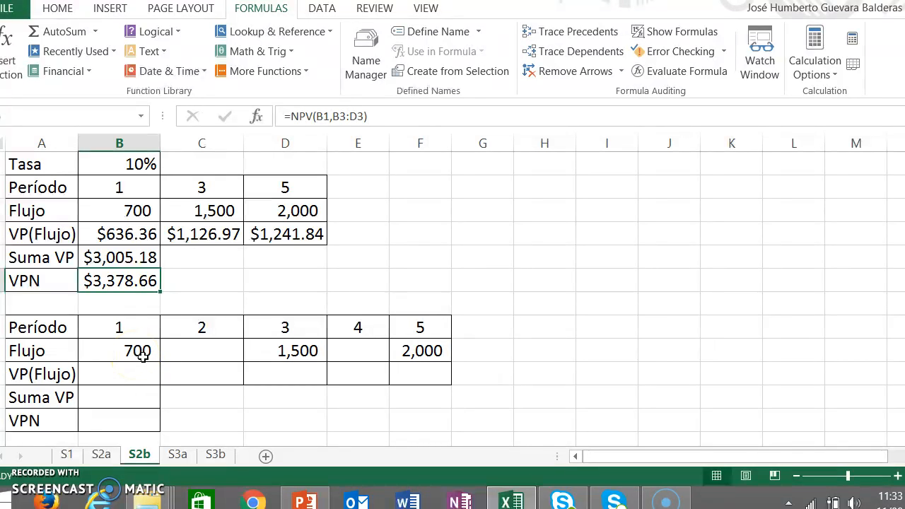
Enter a flow of 0 for periods 2 and 4 in the second table, cells C9 and E9
{"action": "left_click", "coordinate": [208, 351]}
{"action": "type", "text": "0"}
{"action": "left_click", "coordinate": [293, 349]}
{"action": "left_click", "coordinate": [356, 348]}
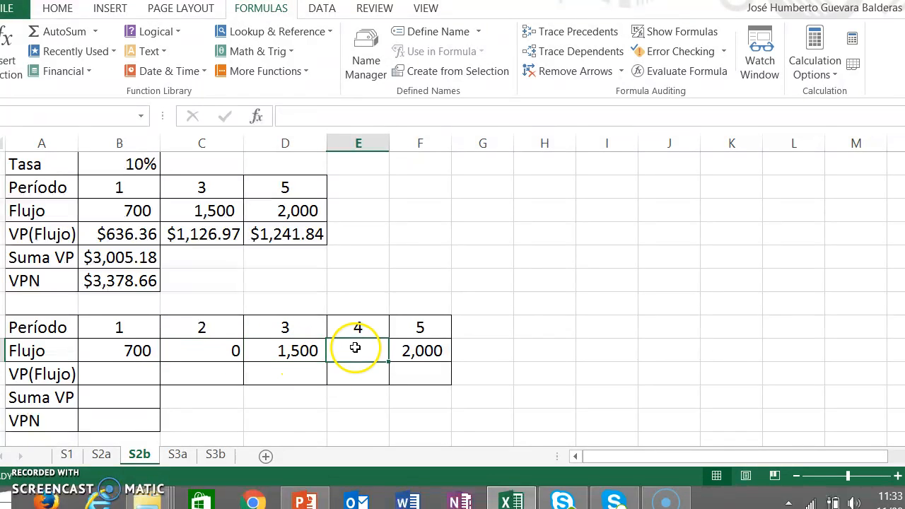
{"action": "type", "text": "0"}
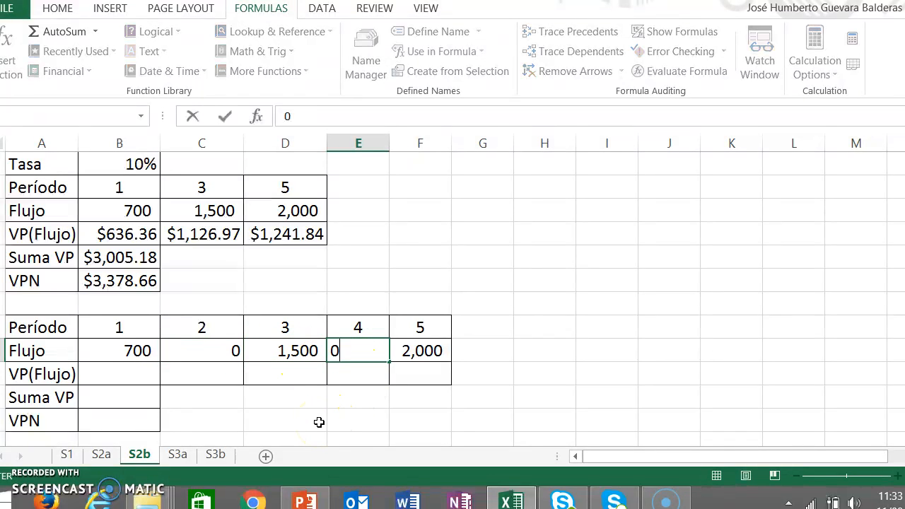
{"action": "key", "text": "Return"}
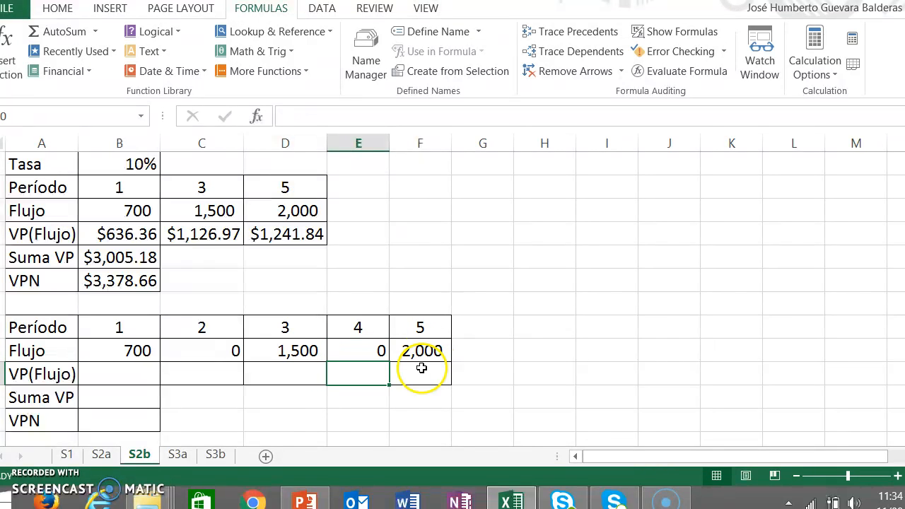
Insert the financial function NPV in the second table's VPN cell B12 with Rate B1 and Value1 B9:F9
{"action": "left_click", "coordinate": [133, 421]}
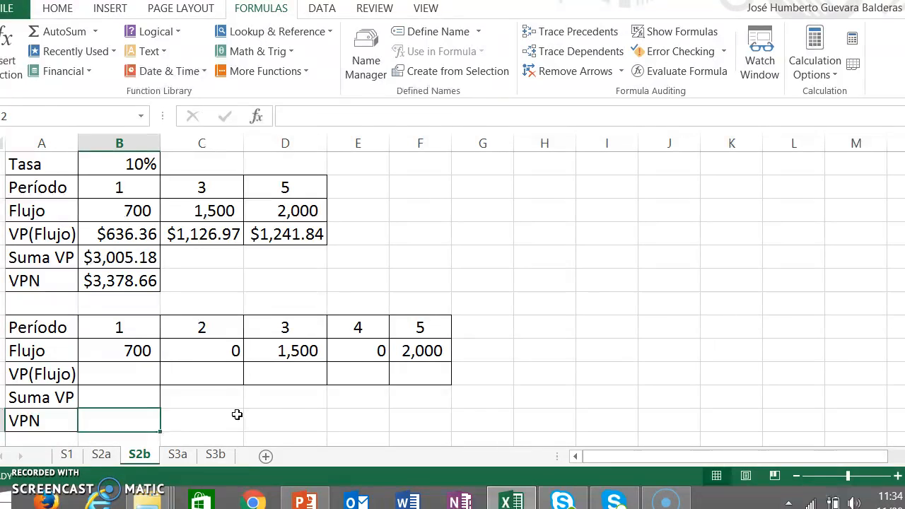
{"action": "left_click", "coordinate": [65, 72]}
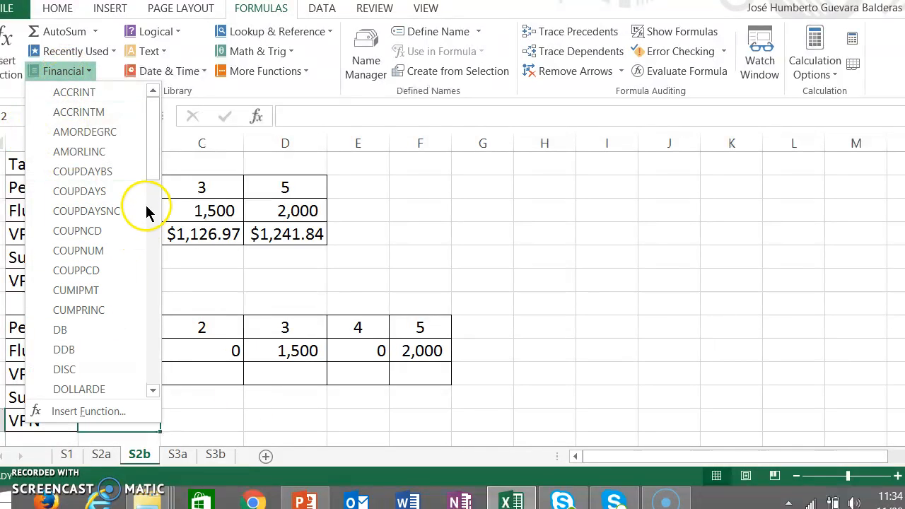
{"action": "scroll", "coordinate": [152, 170], "scroll_direction": "down", "scroll_amount": 1}
{"action": "left_click_drag", "start_coordinate": [152, 169], "coordinate": [157, 286]}
{"action": "left_click", "coordinate": [97, 228]}
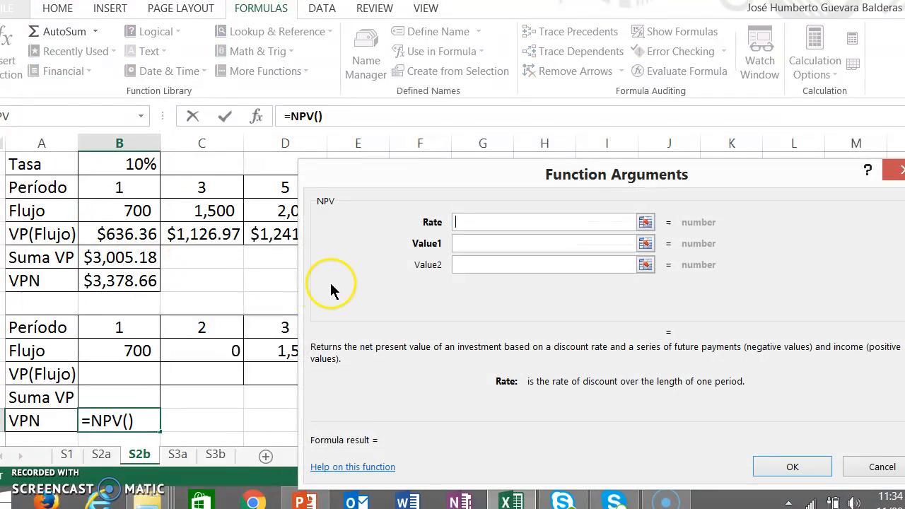
{"action": "left_click", "coordinate": [105, 157]}
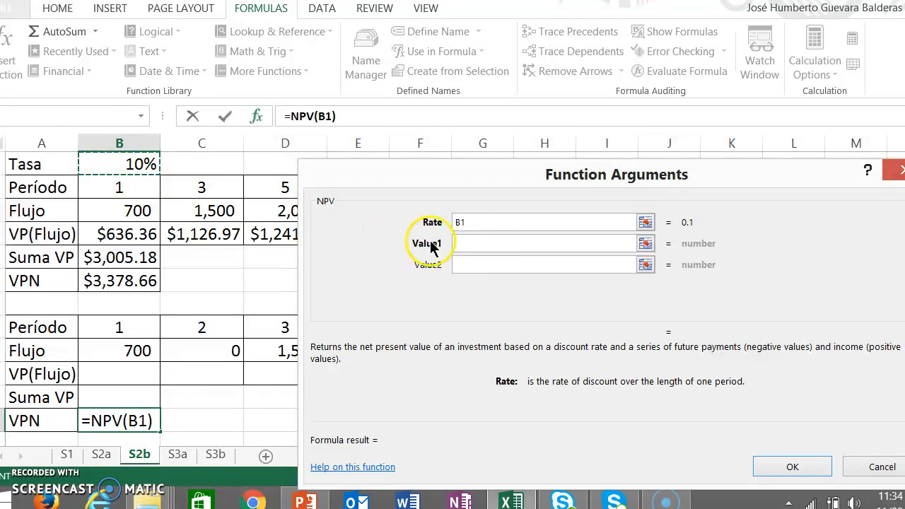
{"action": "left_click", "coordinate": [473, 245]}
{"action": "left_click_drag", "start_coordinate": [513, 178], "coordinate": [588, 0]}
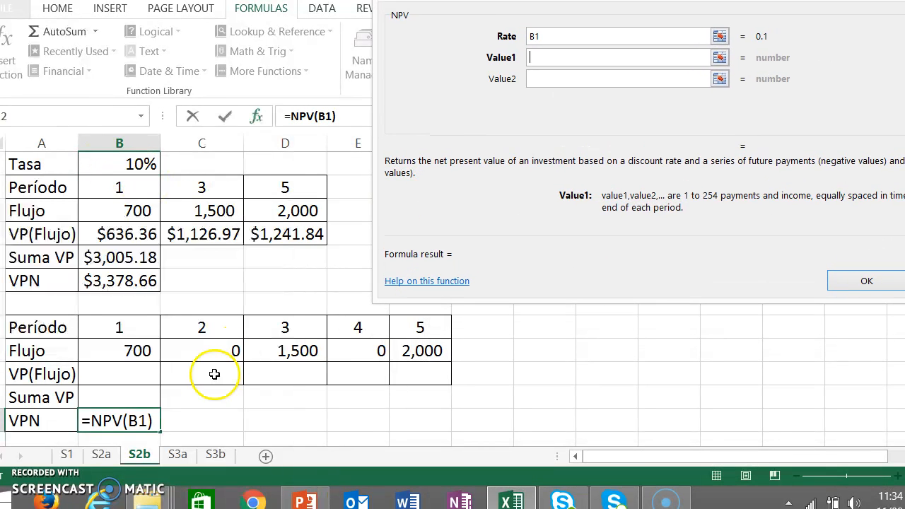
{"action": "left_click_drag", "start_coordinate": [138, 356], "coordinate": [402, 345]}
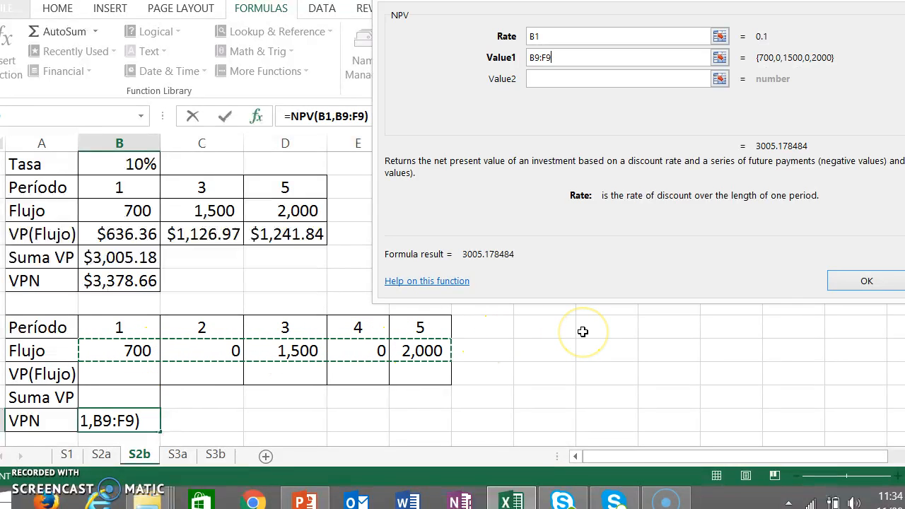
{"action": "key", "text": "Return"}
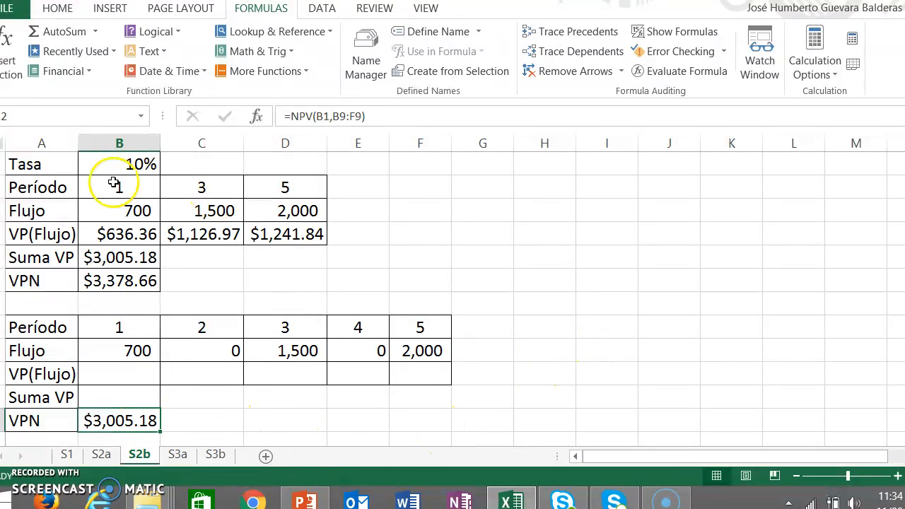
Highlight the second table's VPN cell B12 and the first table's Suma VP cell B5 with yellow fill
{"action": "left_click", "coordinate": [53, 9]}
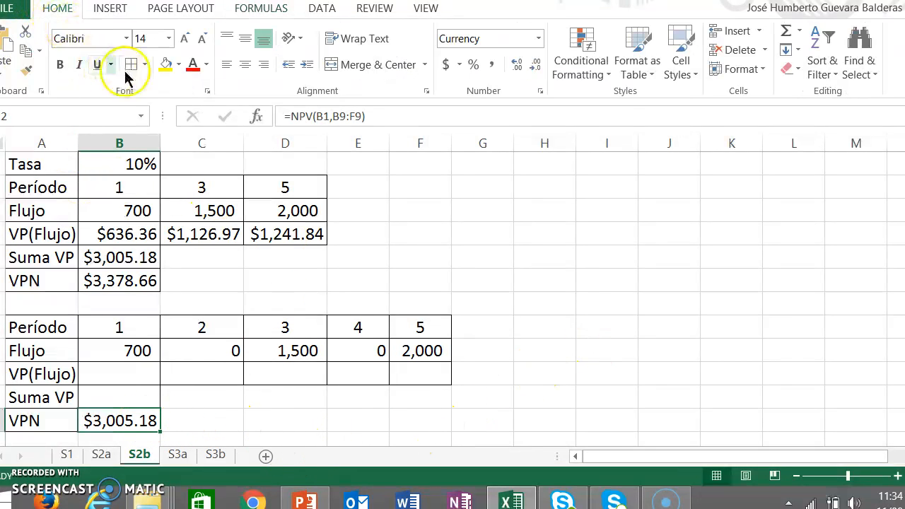
{"action": "left_click", "coordinate": [165, 64]}
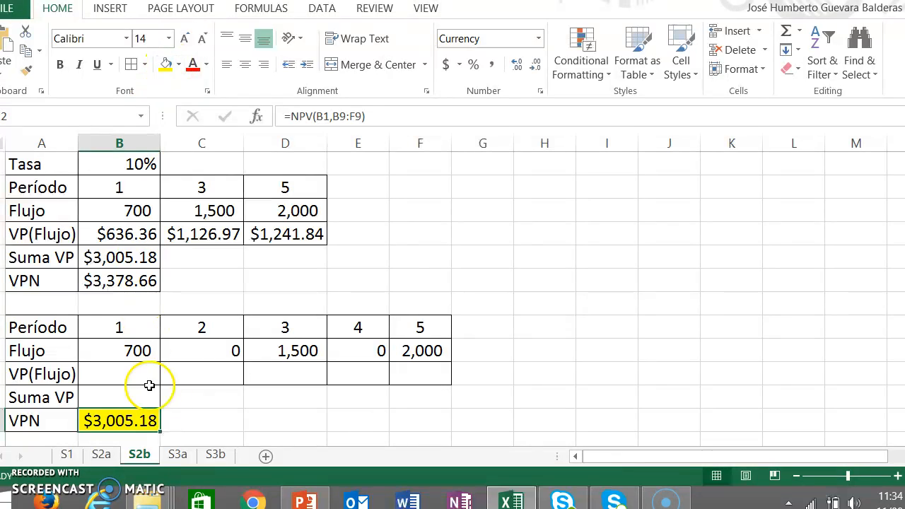
{"action": "left_click", "coordinate": [121, 258]}
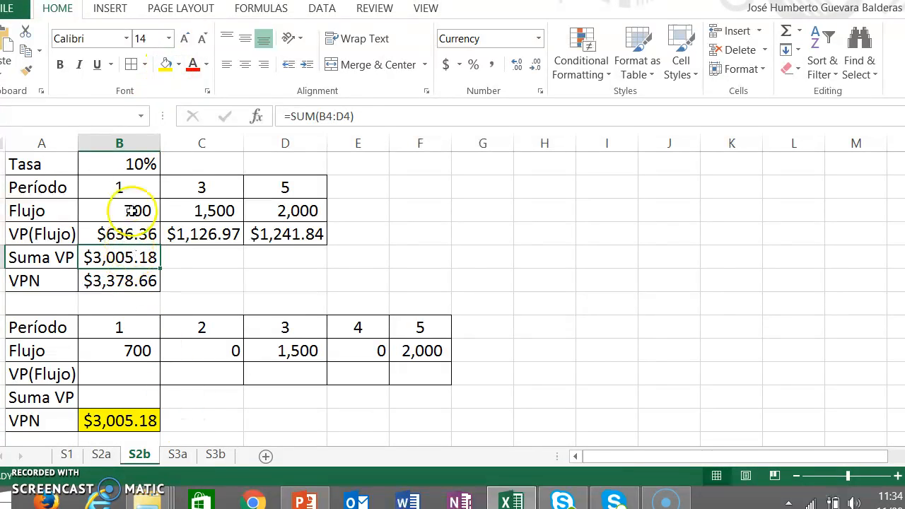
{"action": "left_click", "coordinate": [166, 66]}
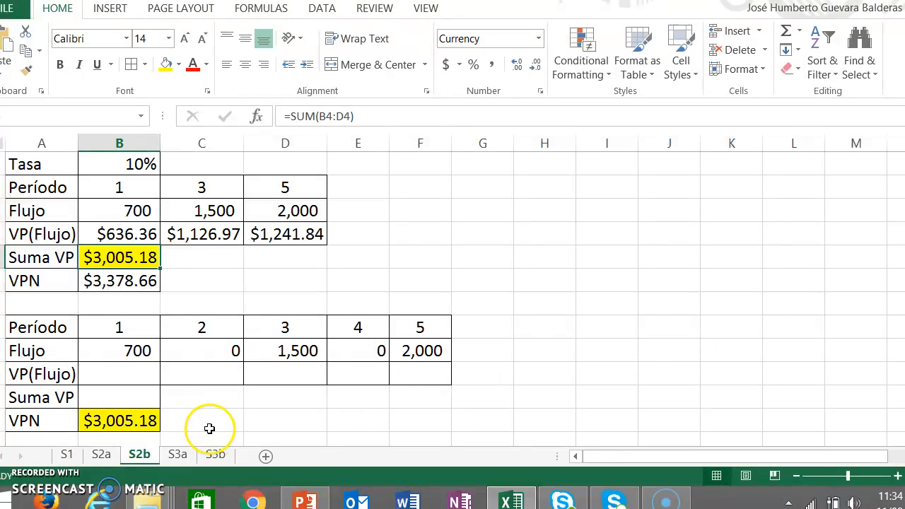